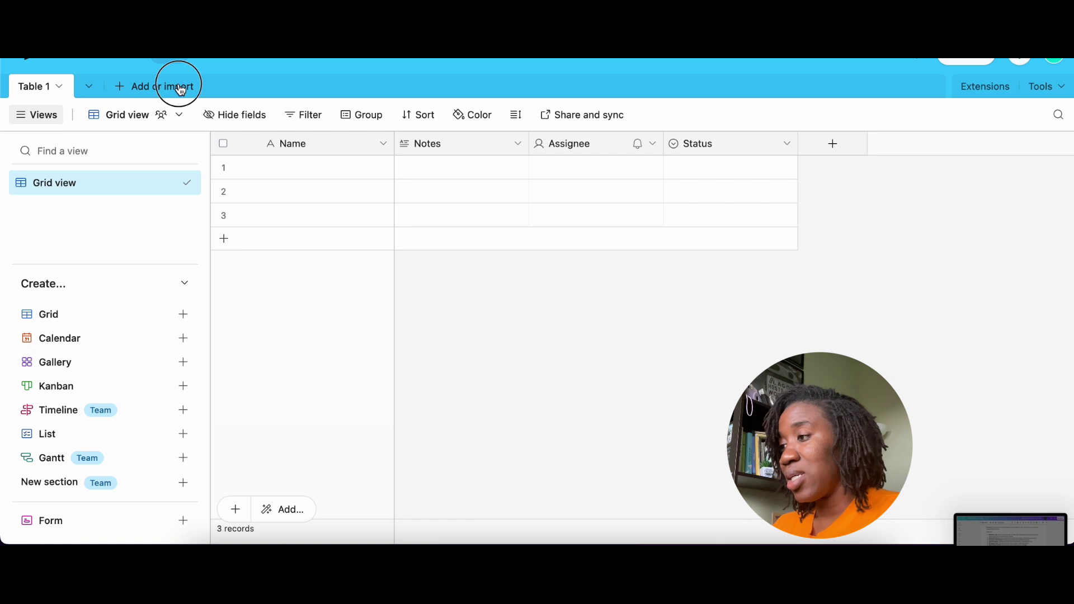
Start adding a new table from an additional source, using the Paste table data option
left_click(180, 90)
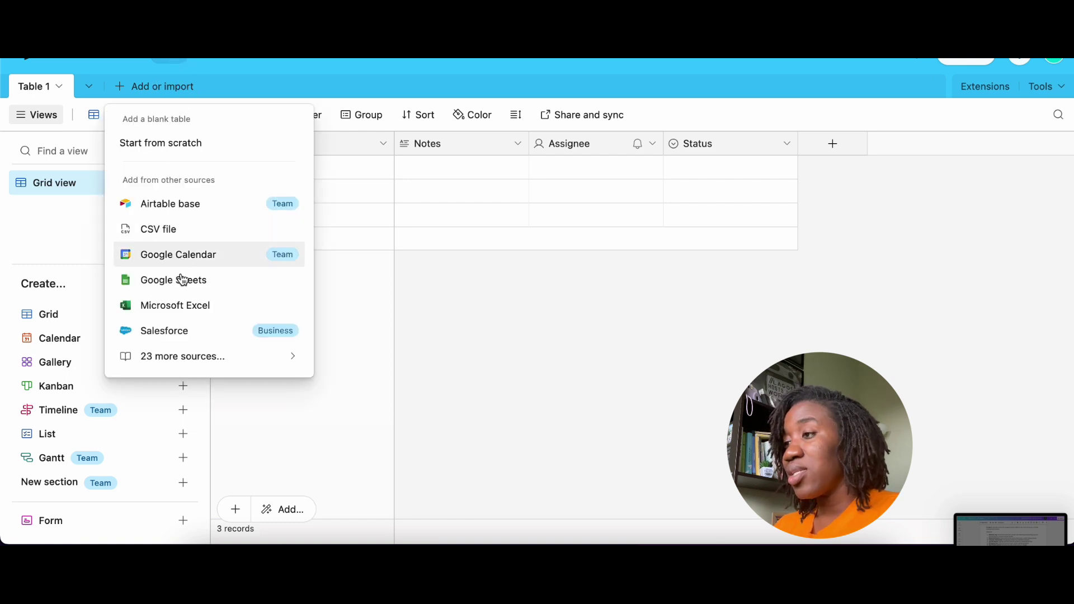
left_click(196, 354)
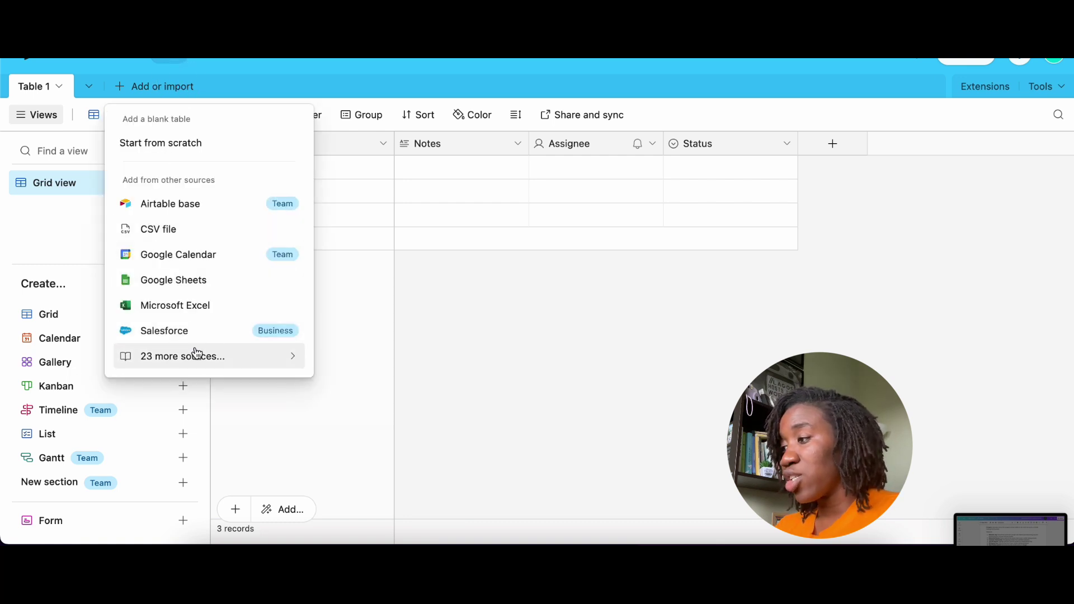
scroll(523, 309, "down", 3)
scroll(523, 309, "down", 5)
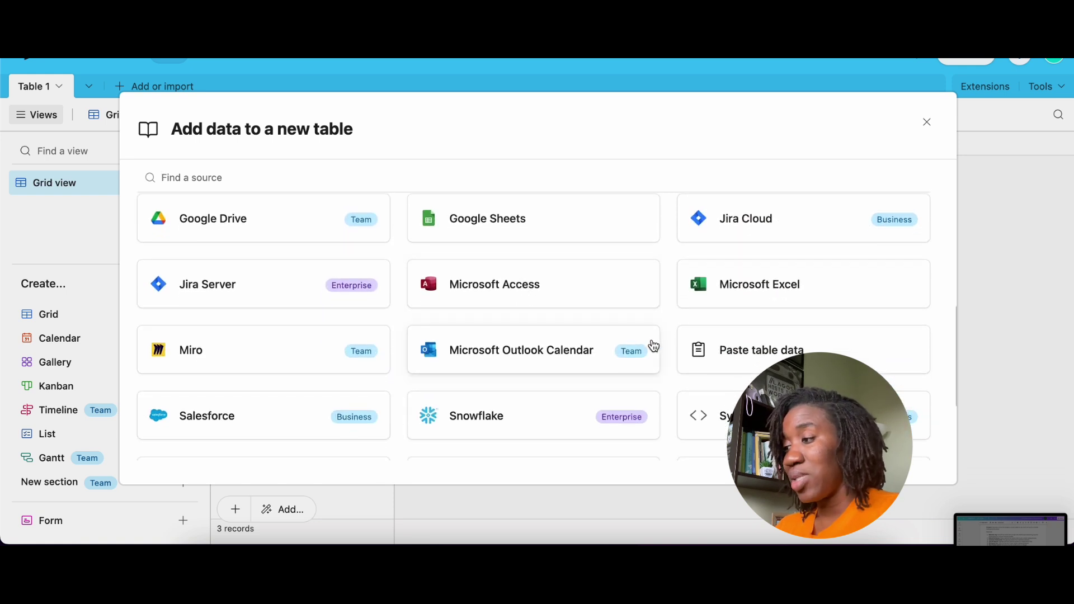
left_click(732, 346)
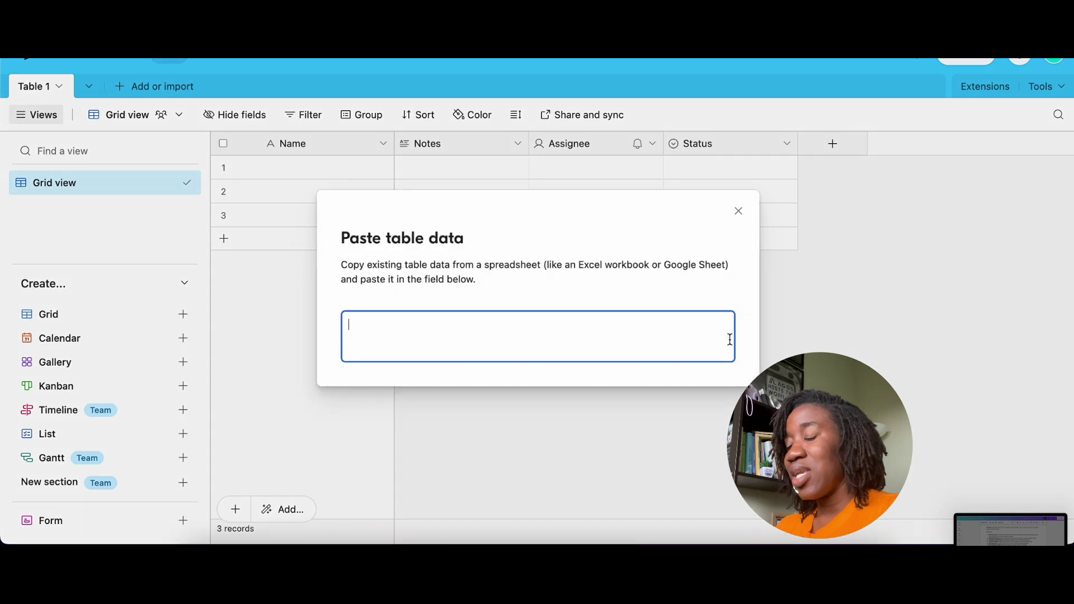
Switch to the Canva document, copy the July content ideas table, and paste it into Airtable's table data import field
left_click(408, 544)
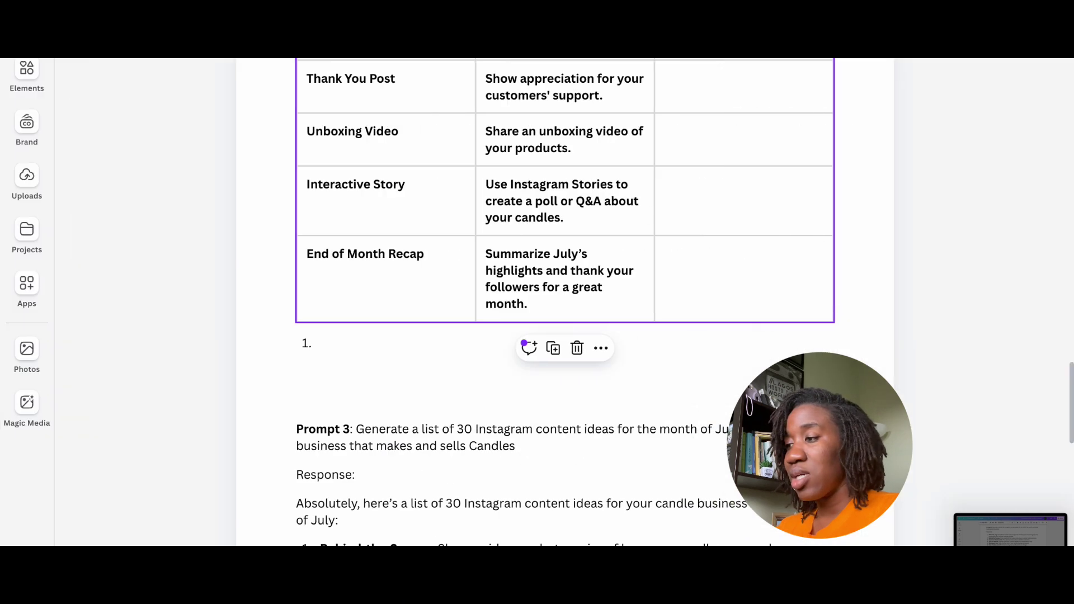
left_click(641, 301)
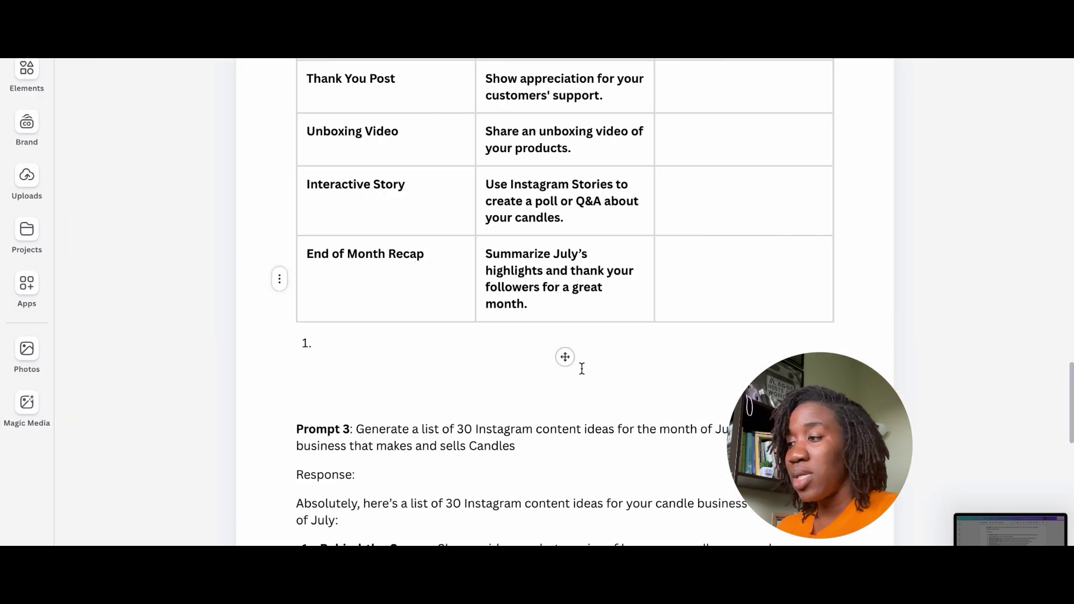
left_click(562, 360)
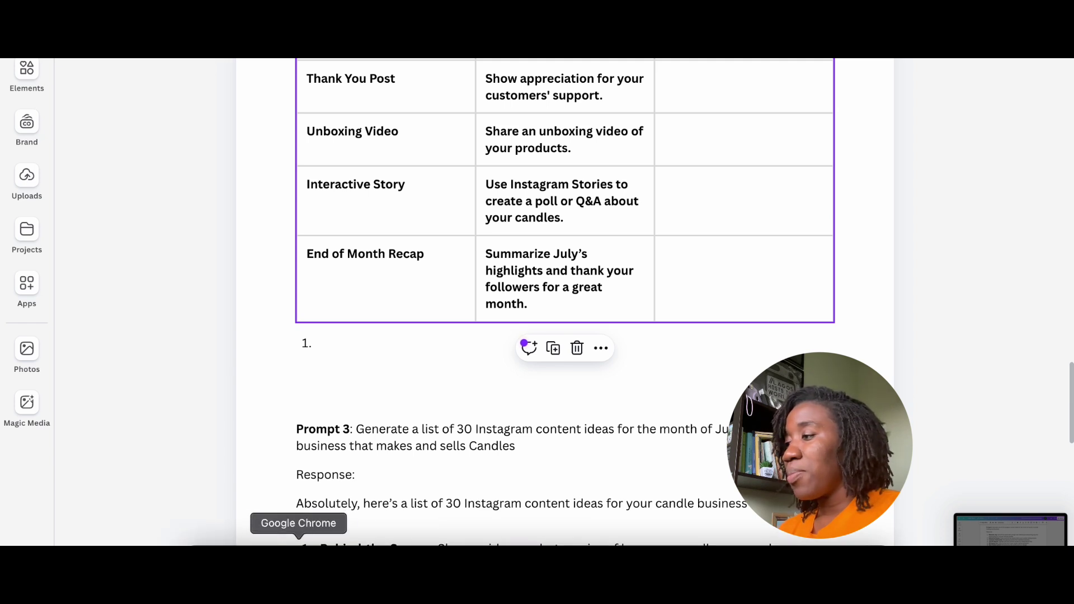
left_click(298, 545)
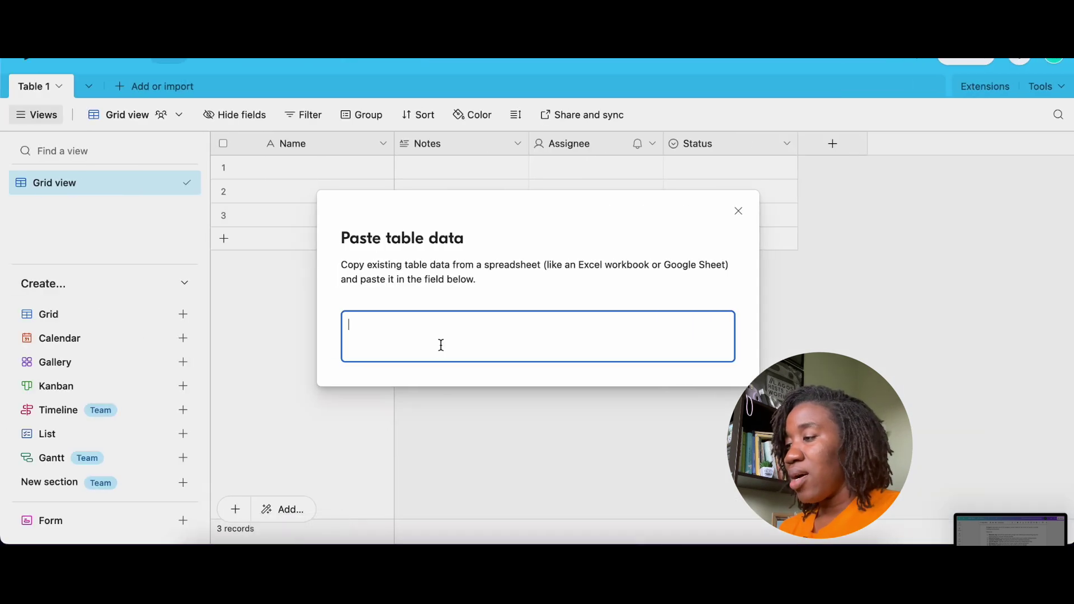
key("super+v")
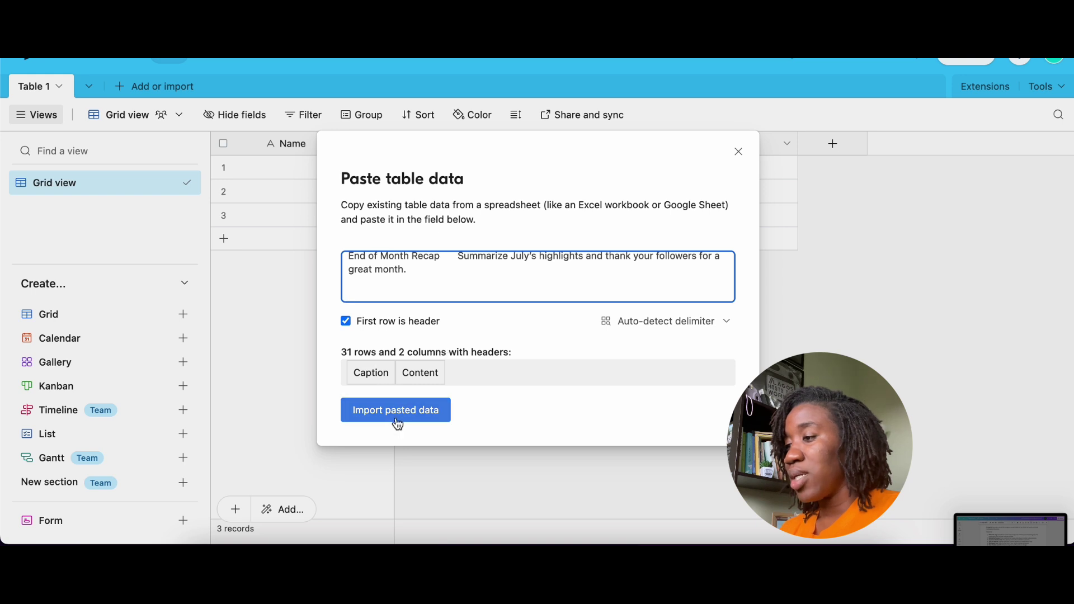
Submit the pasted data with auto-detected delimiter and header row, naming the fields Topic and Content Concept
left_click(643, 323)
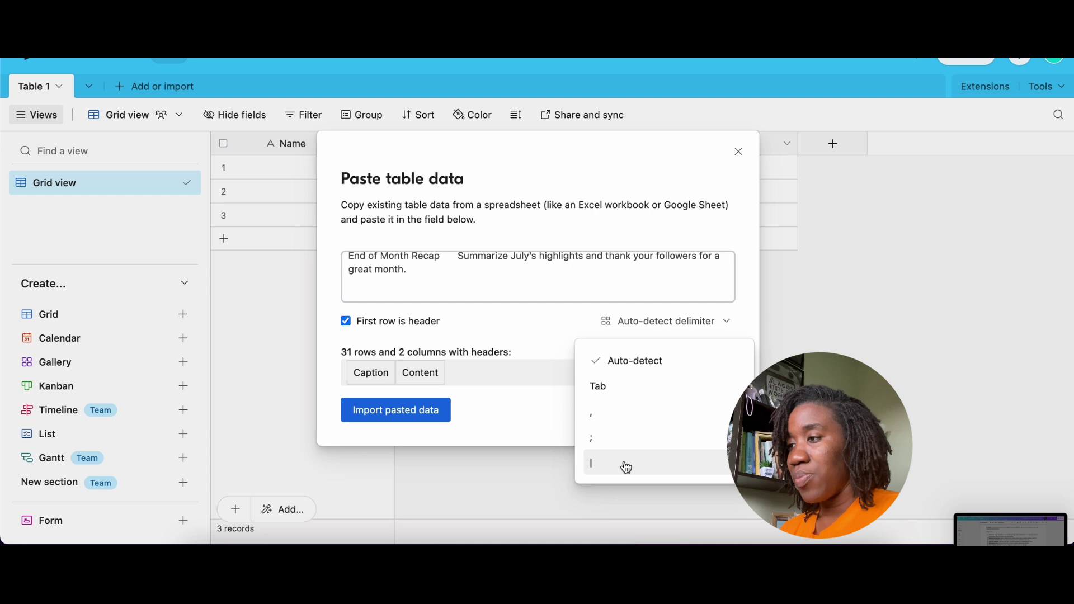
left_click(652, 313)
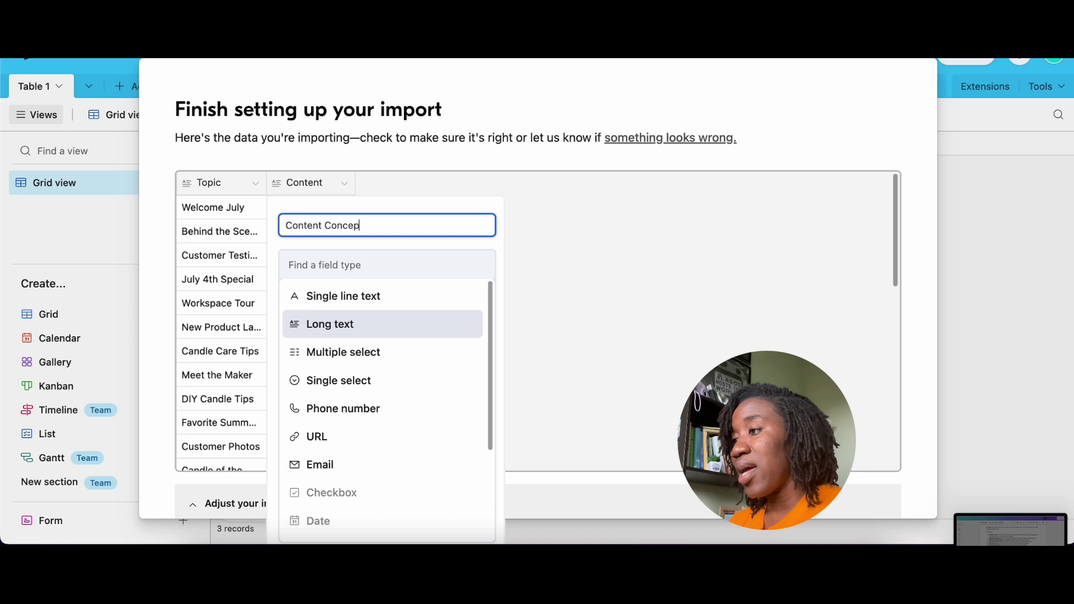
left_click(564, 265)
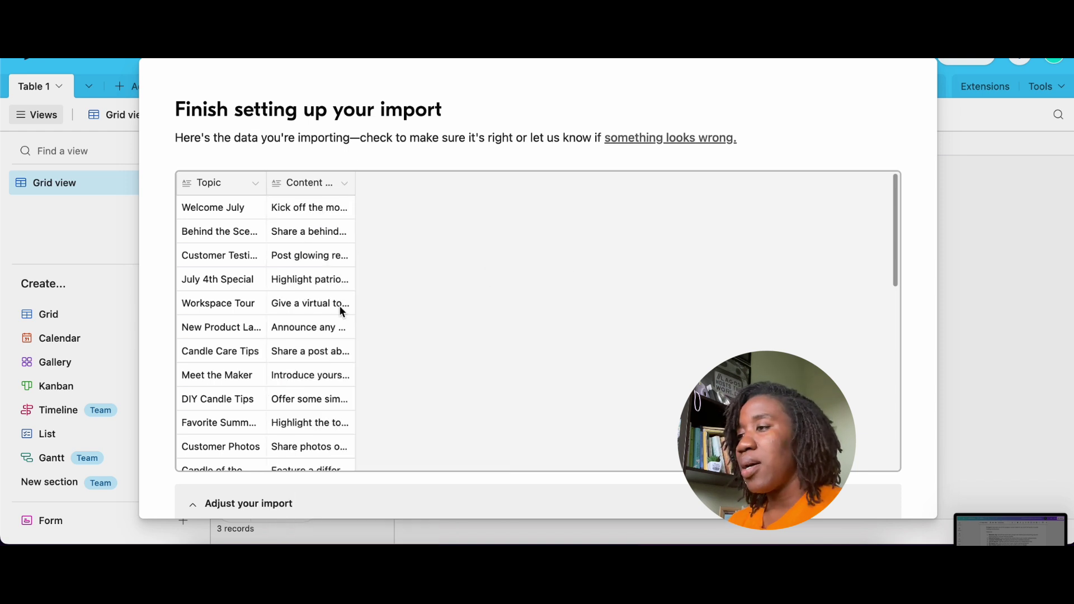
Review the Topic and Content Concept rows in the import preview and the import adjustment options
scroll(339, 308, "down", 5)
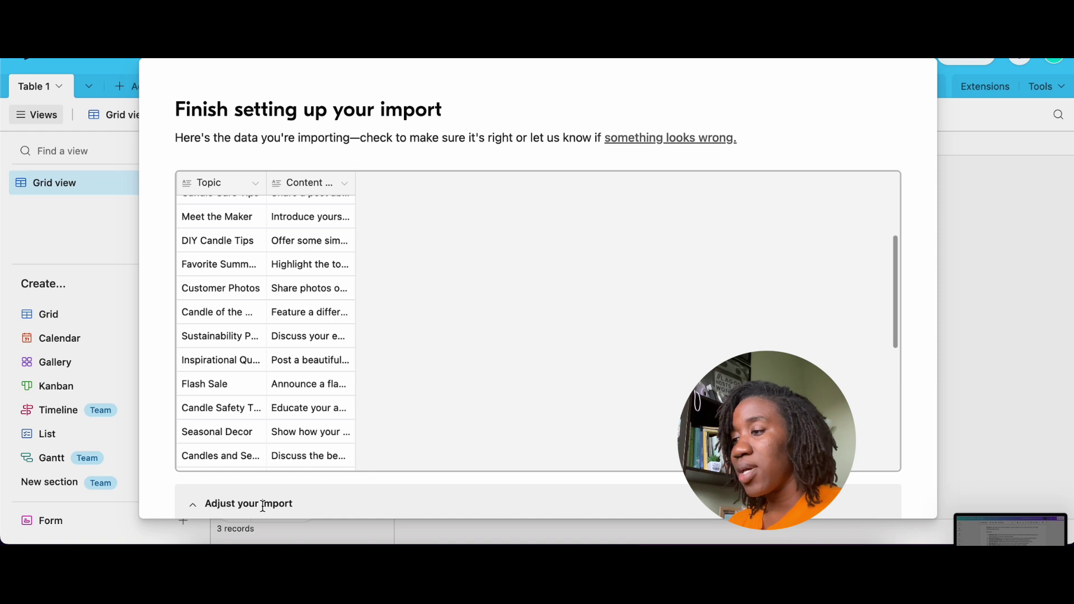
scroll(254, 454, "down", 10)
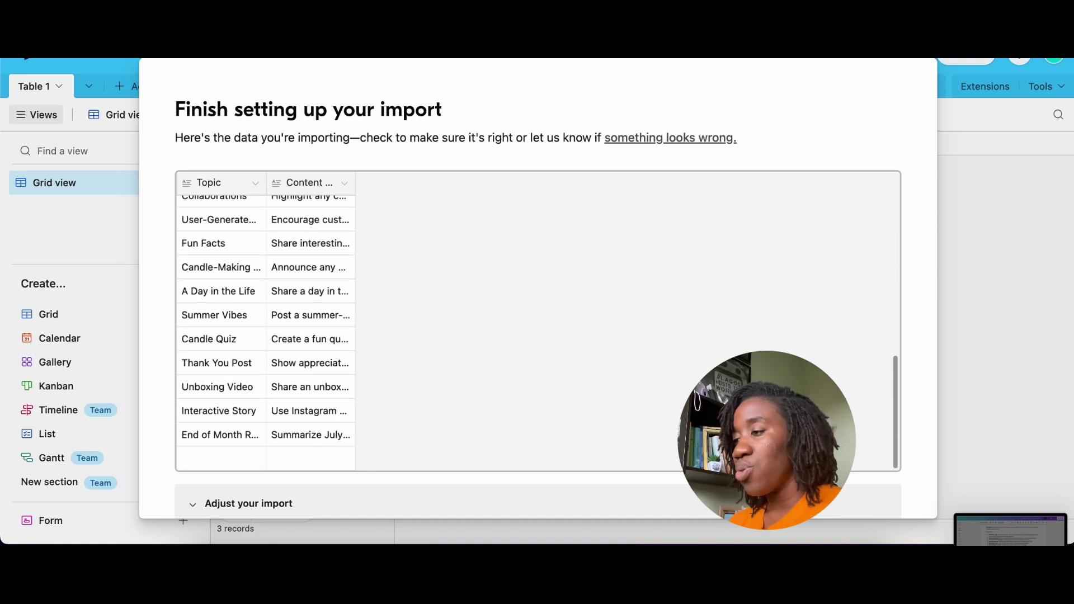
scroll(537, 288, "down", 2)
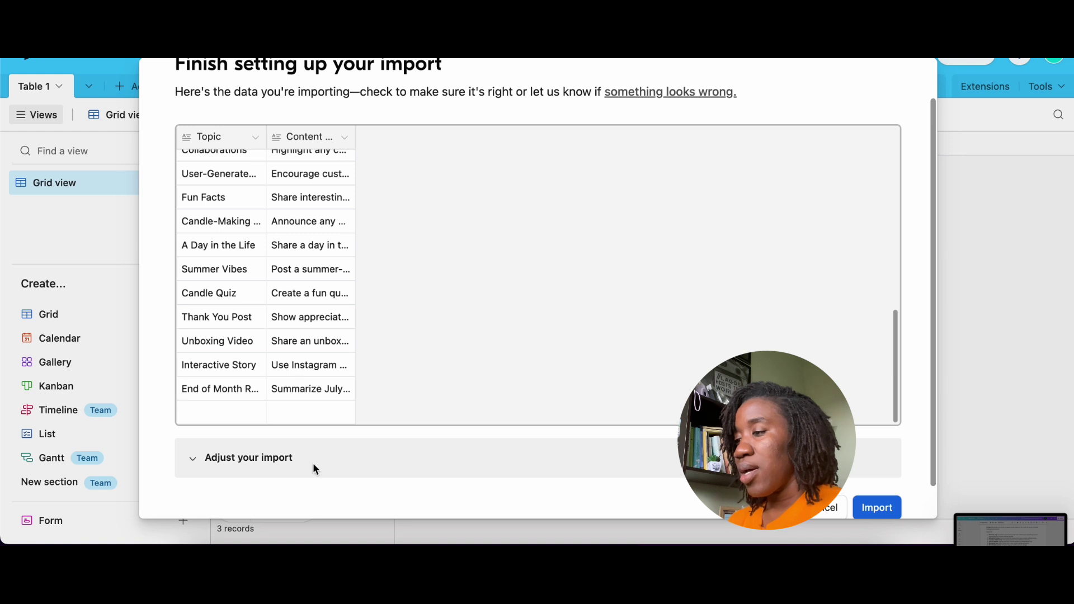
left_click(200, 465)
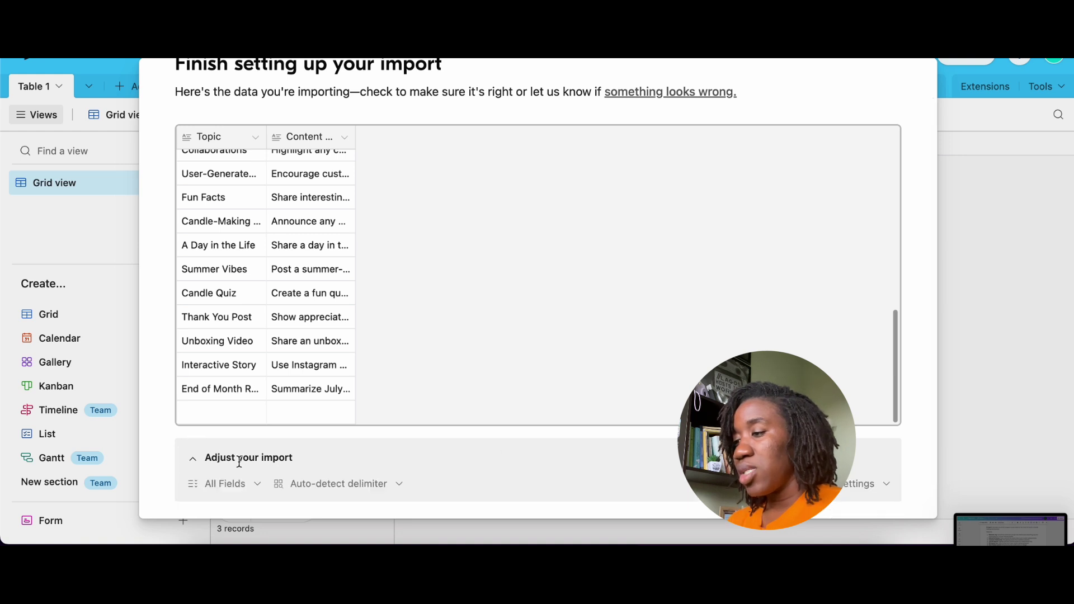
scroll(246, 466, "down", 2)
scroll(248, 470, "up", 3)
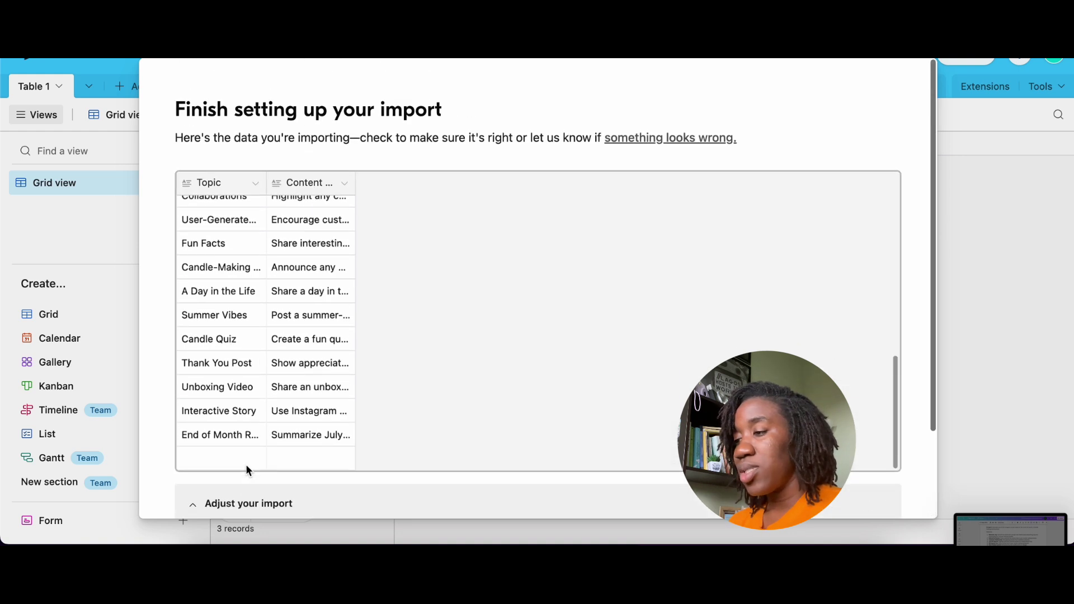
scroll(546, 341, "down", 3)
scroll(544, 342, "up", 5)
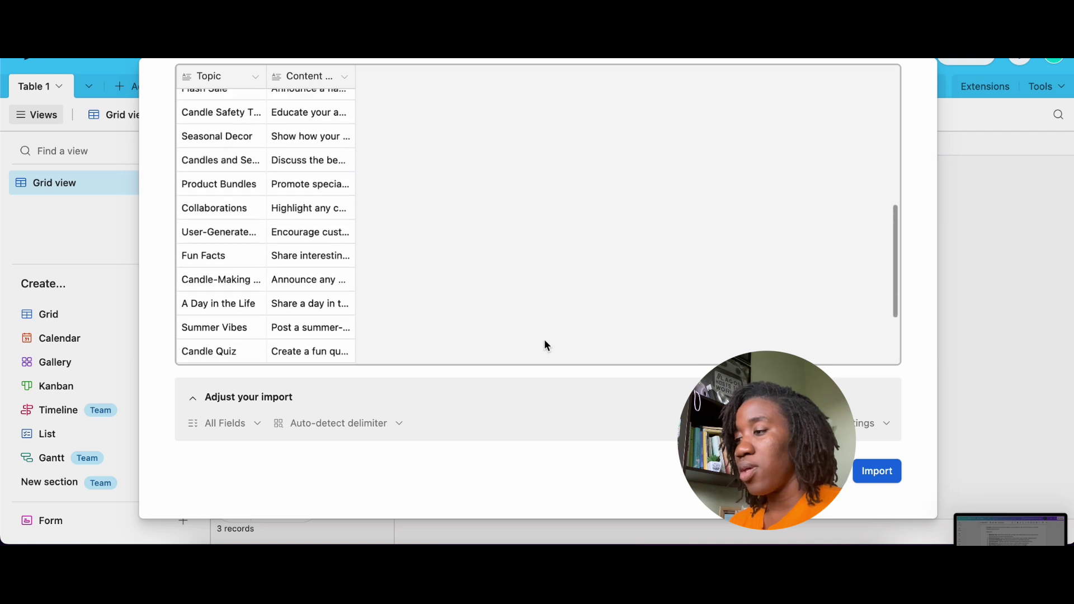
scroll(568, 454, "up", 3)
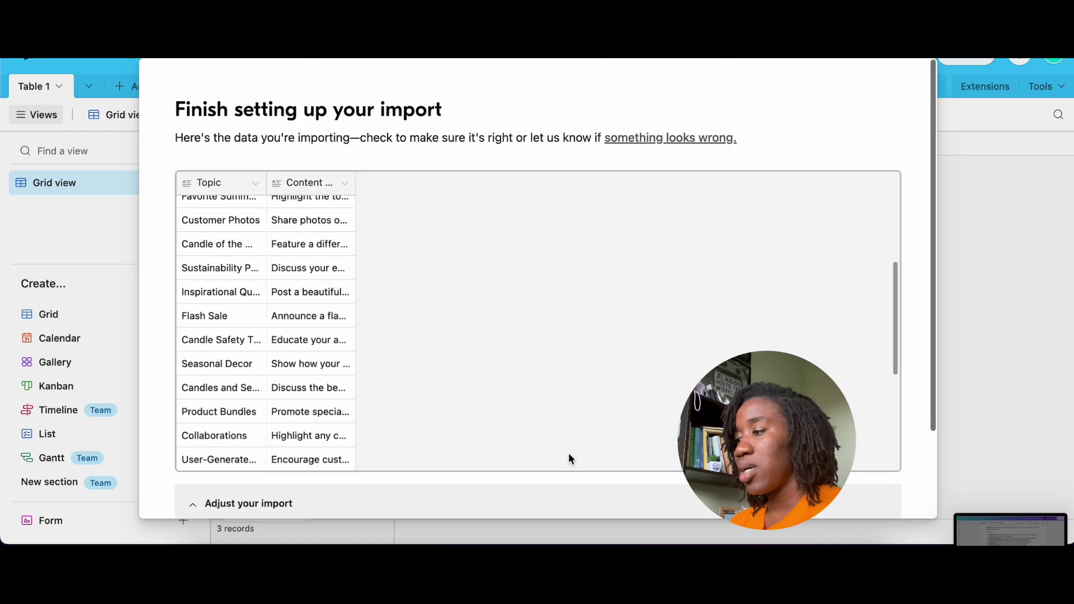
scroll(568, 452, "down", 5)
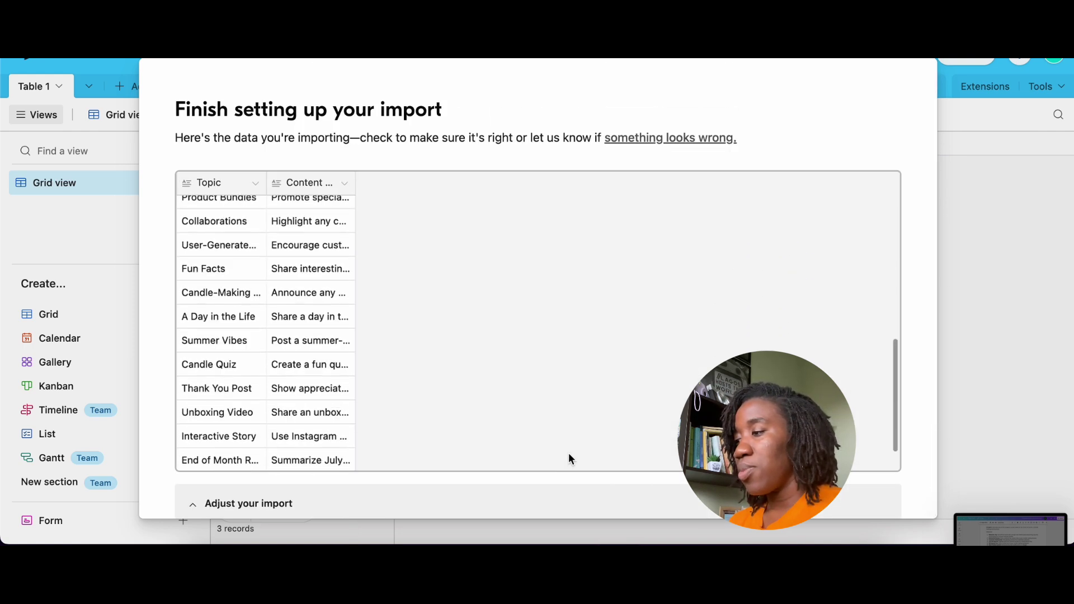
Import the previewed data and close the import and template suggestions pane
scroll(909, 465, "down", 3)
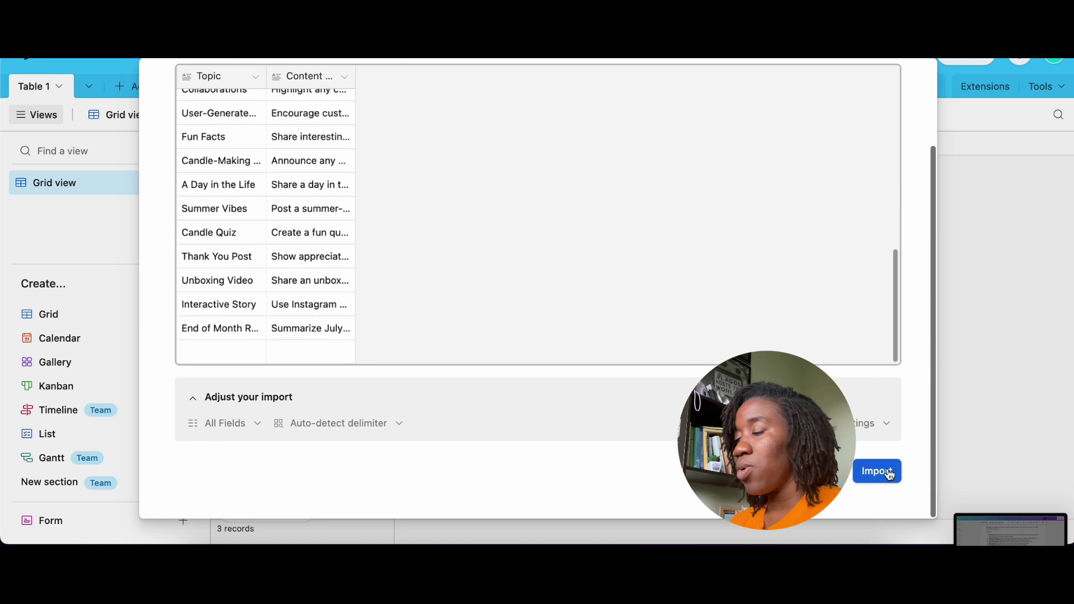
left_click(879, 473)
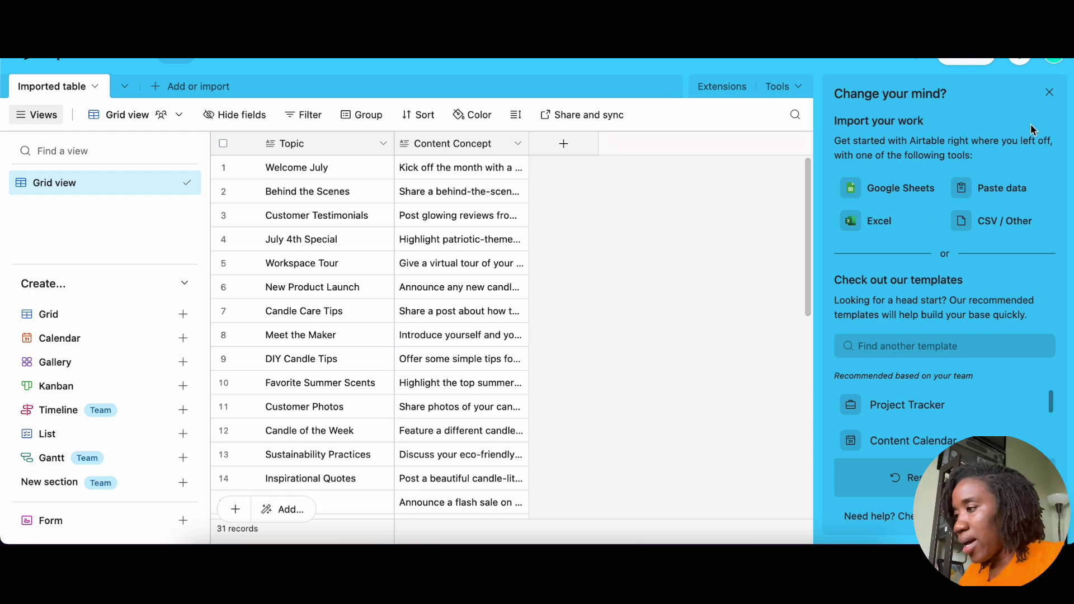
left_click(1051, 95)
Widen the Content Concept column to show most of its text, and slightly widen the Topic column
left_click_drag(528, 144, 747, 143)
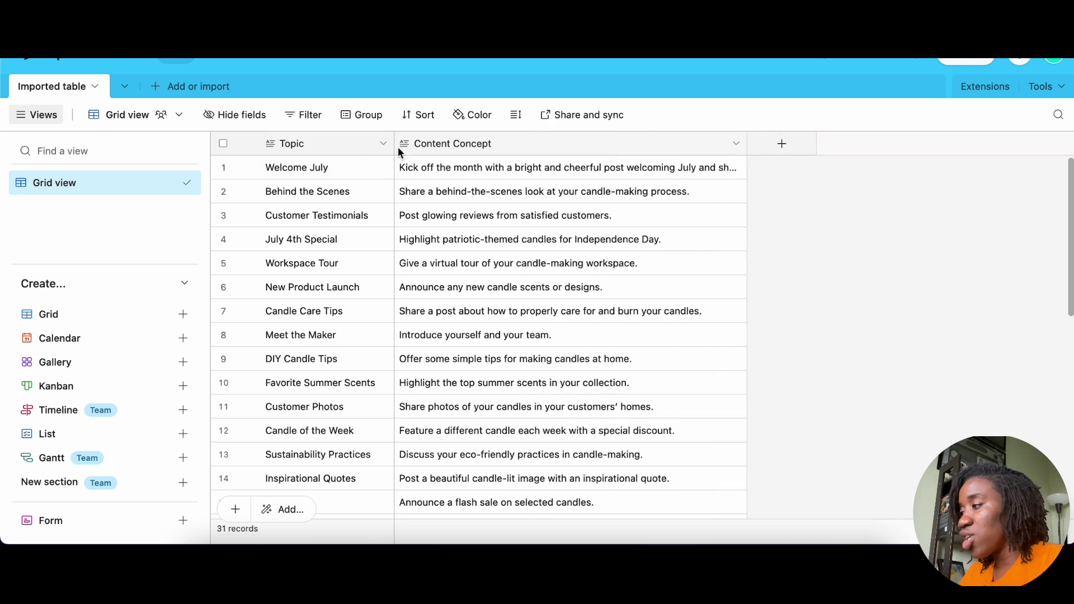
left_click_drag(397, 139, 404, 139)
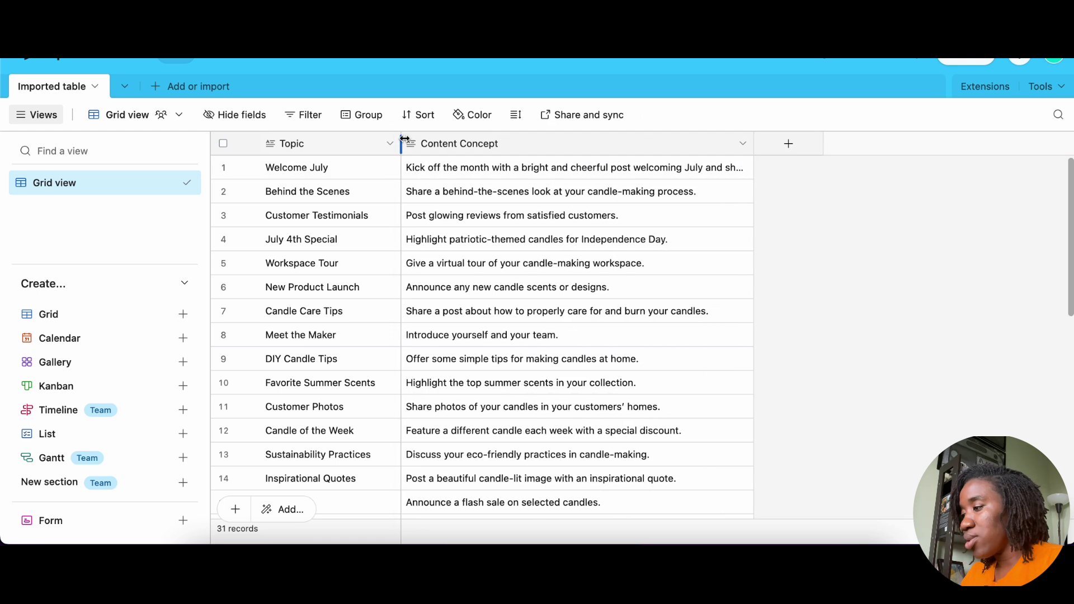
left_click_drag(752, 150, 748, 153)
Enable rich text formatting for the Content Concept long text field and save the field
left_click(739, 146)
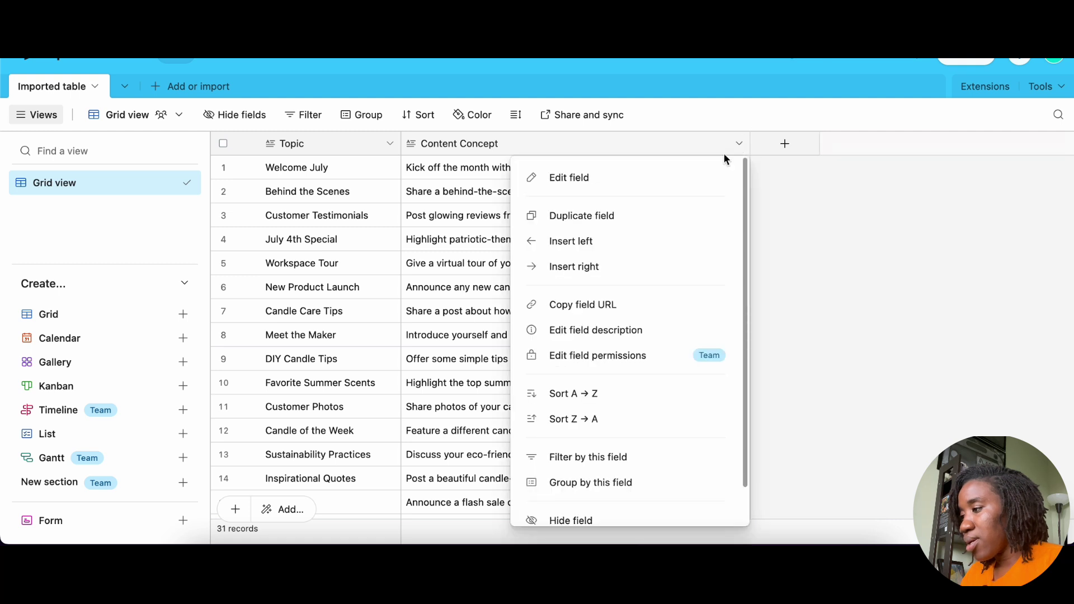
scroll(628, 446, "down", 2)
scroll(629, 446, "up", 2)
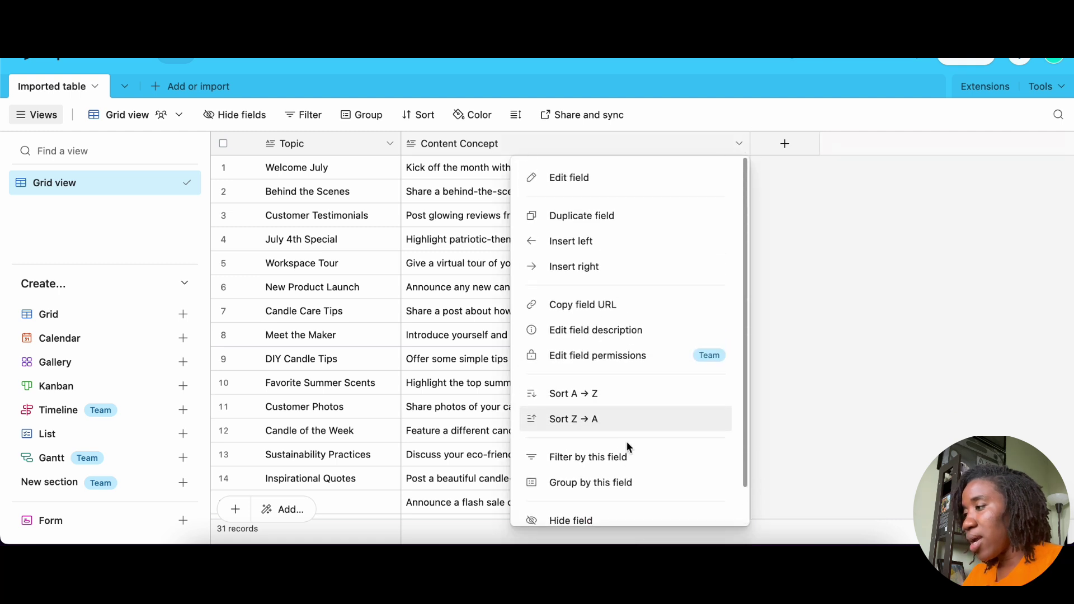
left_click(597, 185)
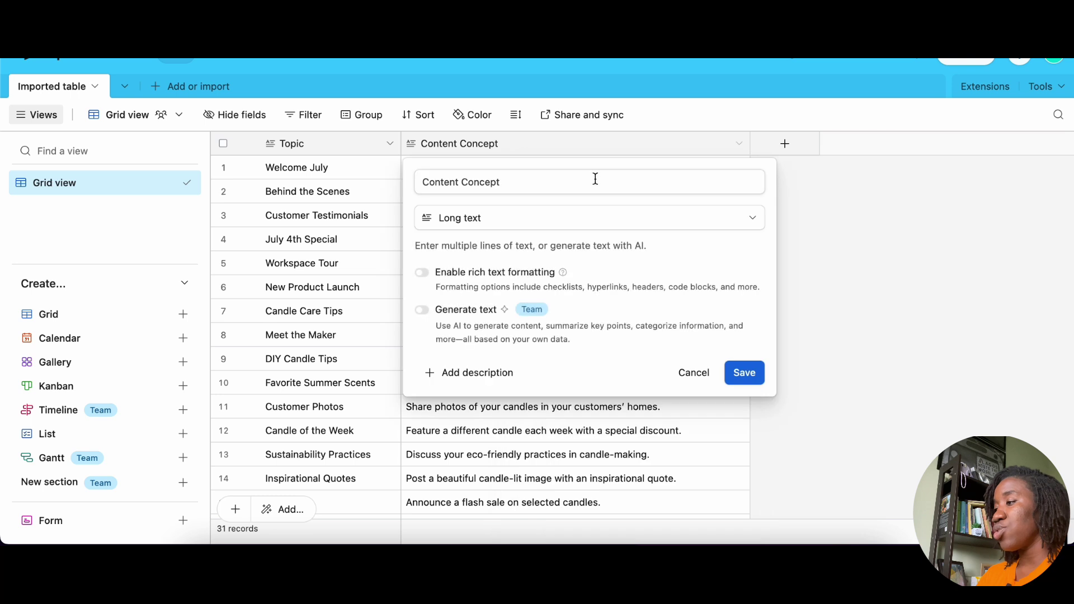
left_click(432, 278)
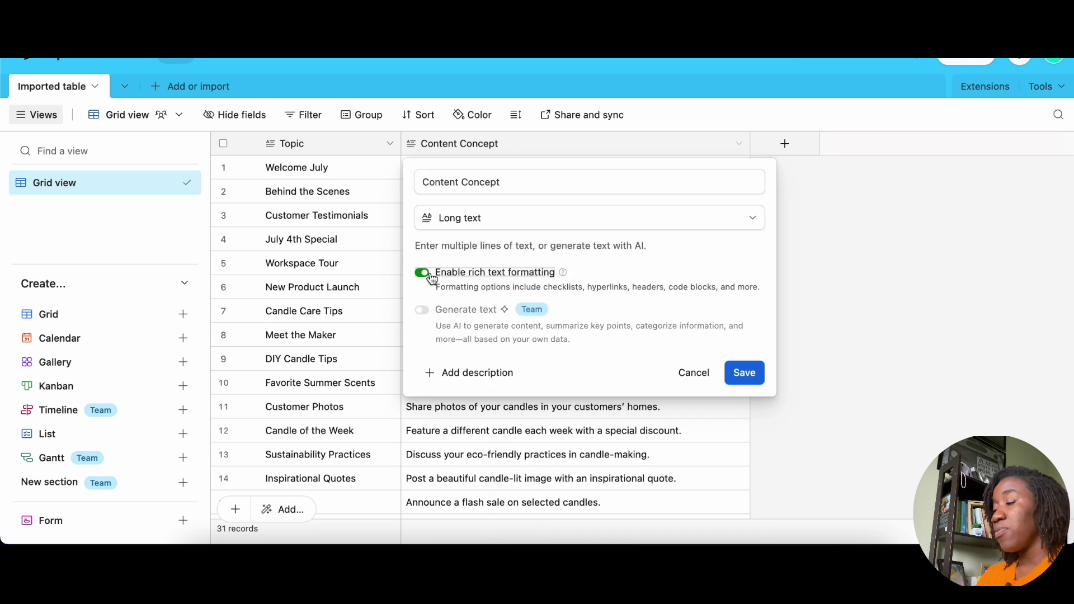
left_click(513, 224)
scroll(520, 321, "down", 3)
scroll(521, 323, "down", 10)
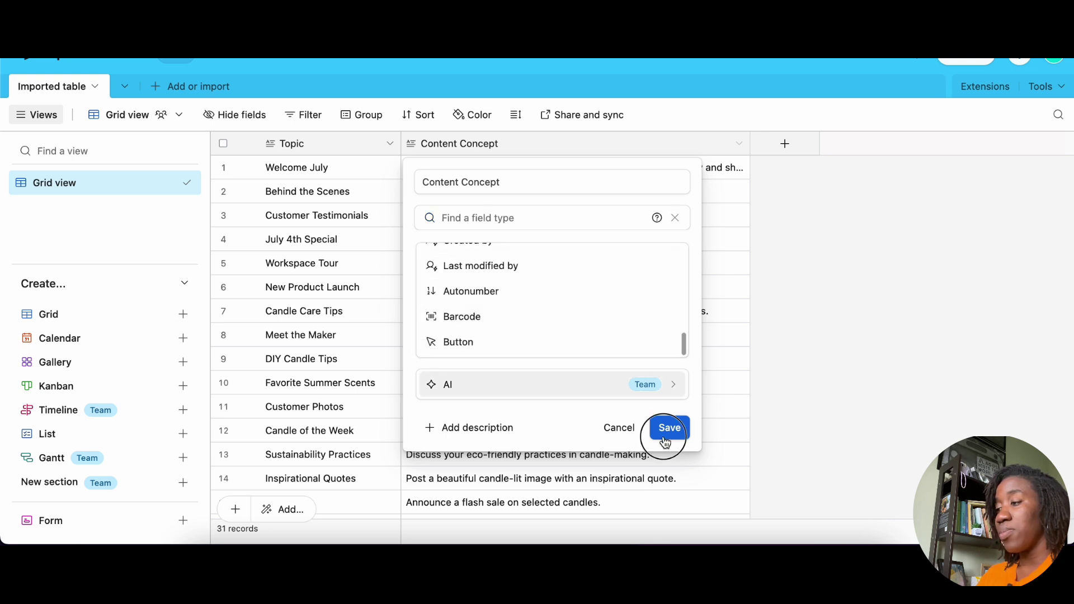
left_click(667, 429)
left_click(685, 353)
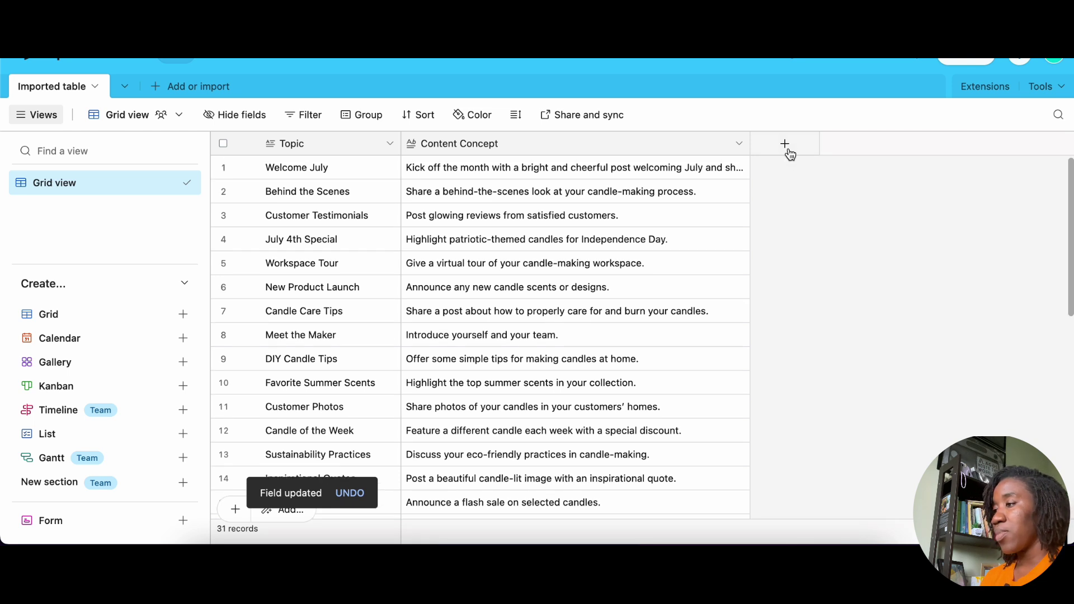
Add an attachment field named Picture after the Content Concept field
left_click(788, 150)
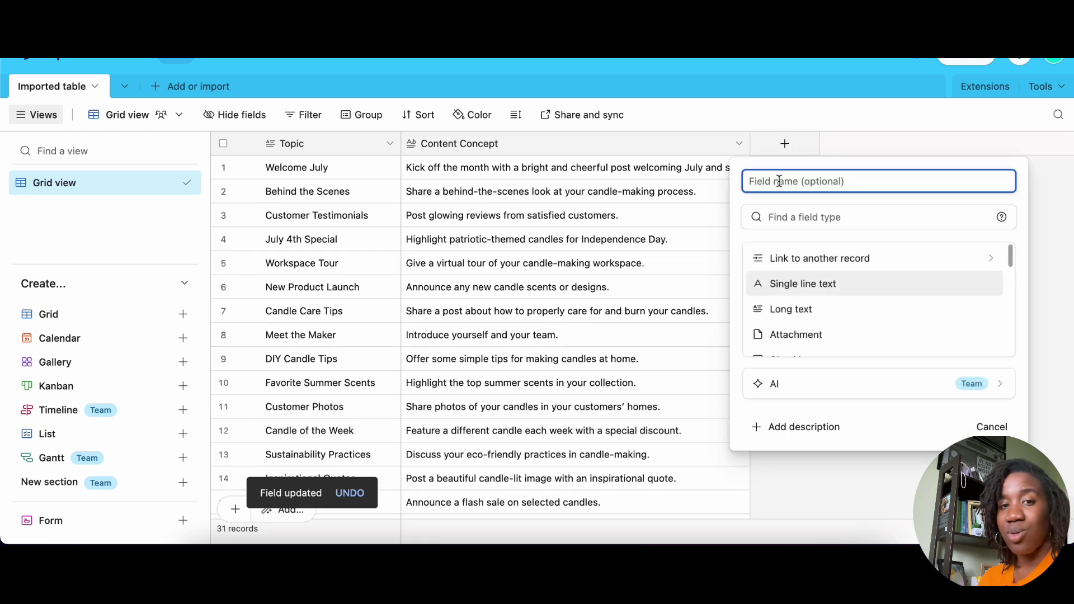
type("Pictur")
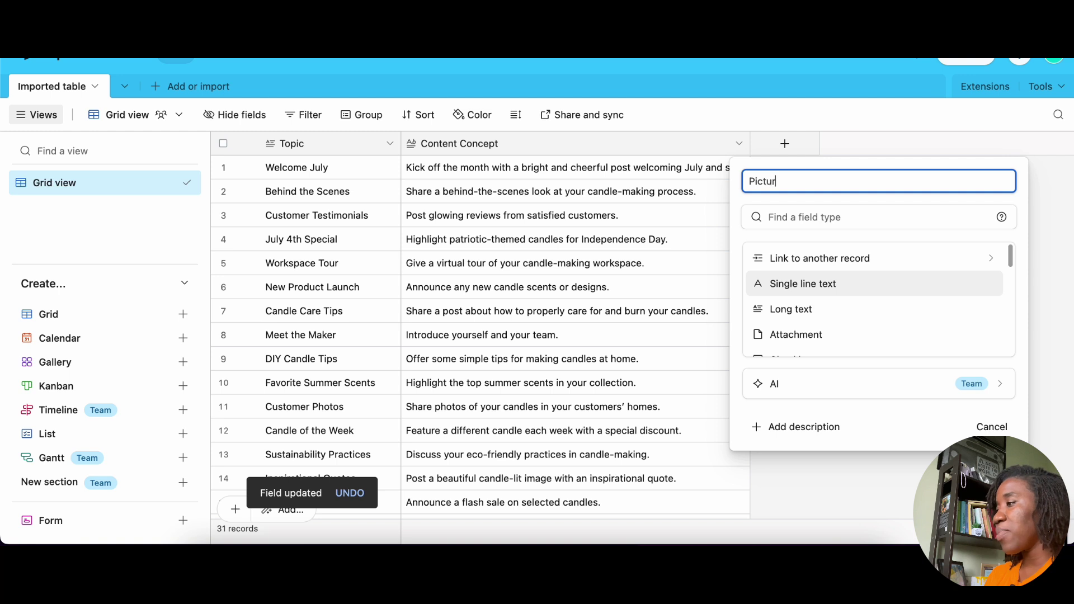
type("e")
scroll(842, 344, "down", 5)
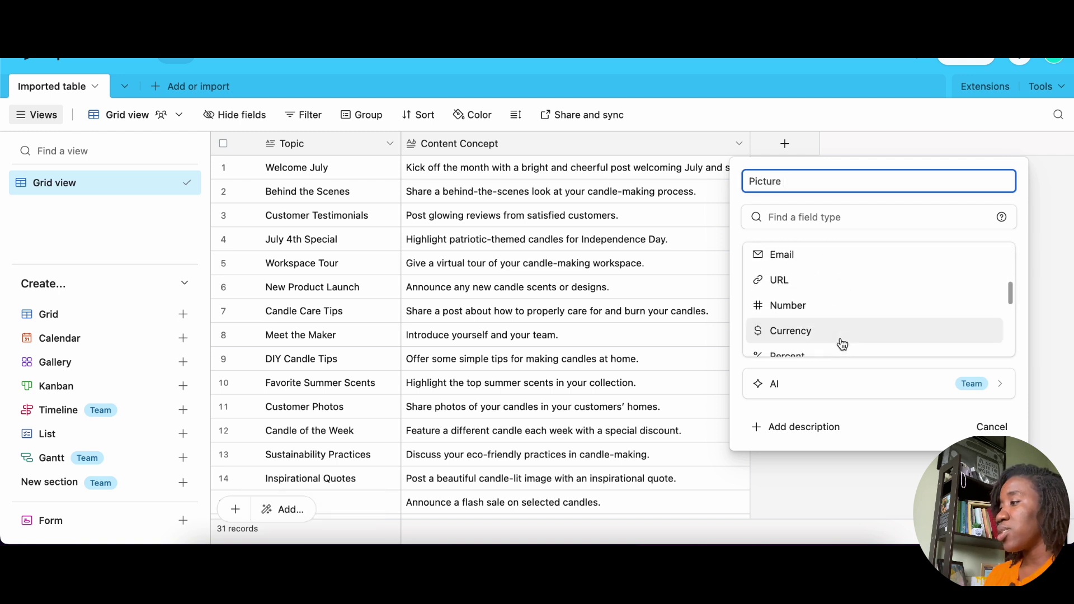
scroll(842, 344, "down", 6)
scroll(841, 344, "up", 8)
scroll(842, 344, "up", 4)
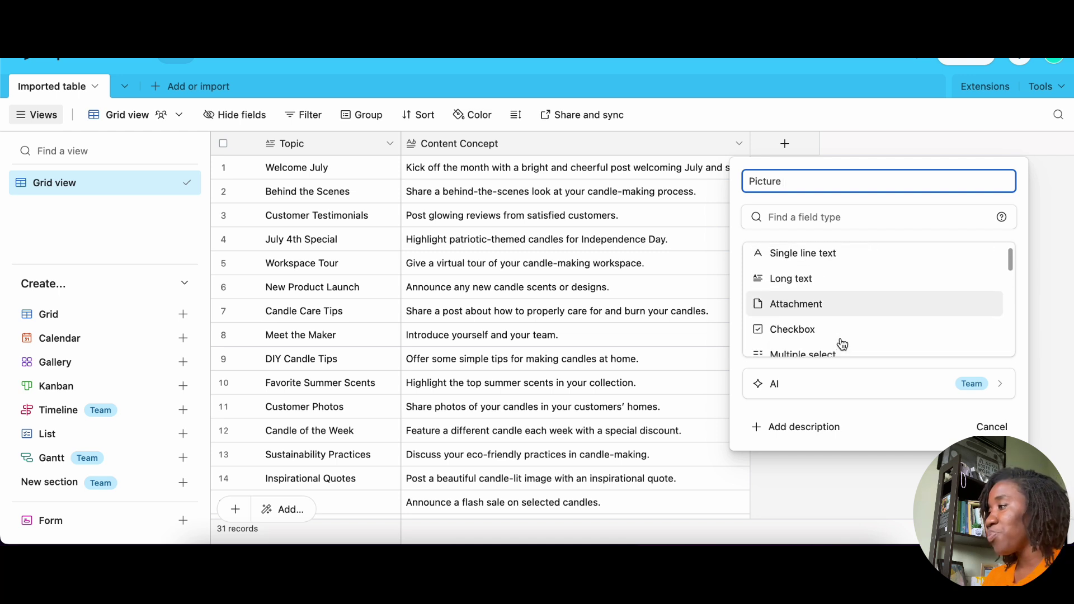
scroll(842, 344, "down", 2)
scroll(842, 344, "up", 2)
scroll(841, 344, "down", 2)
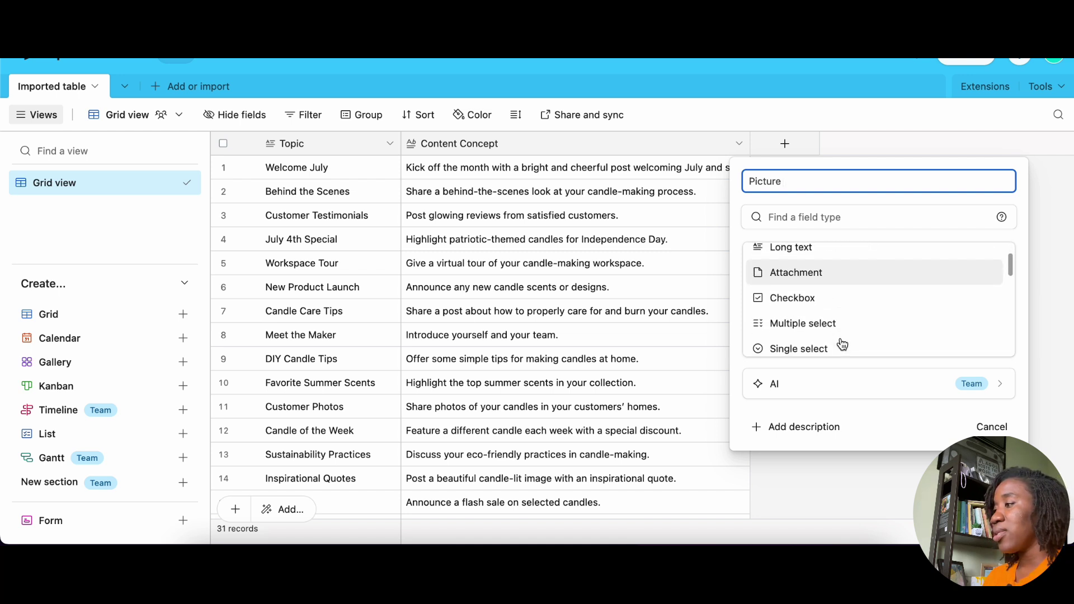
left_click(822, 272)
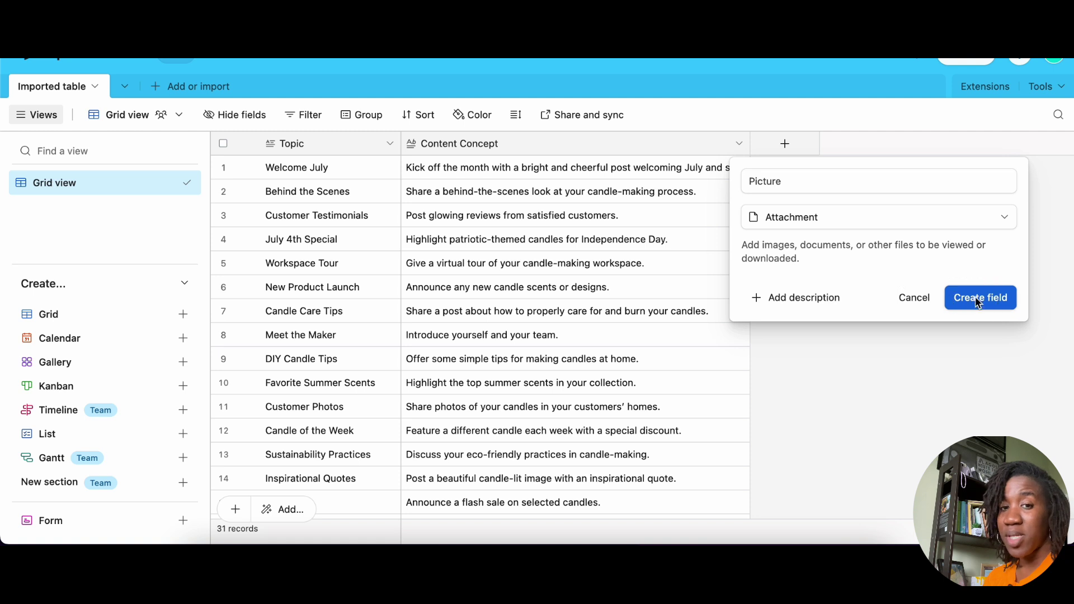
left_click(977, 303)
Add a date field named Date after the Picture field, keeping the local date format
left_click(919, 143)
type("Date")
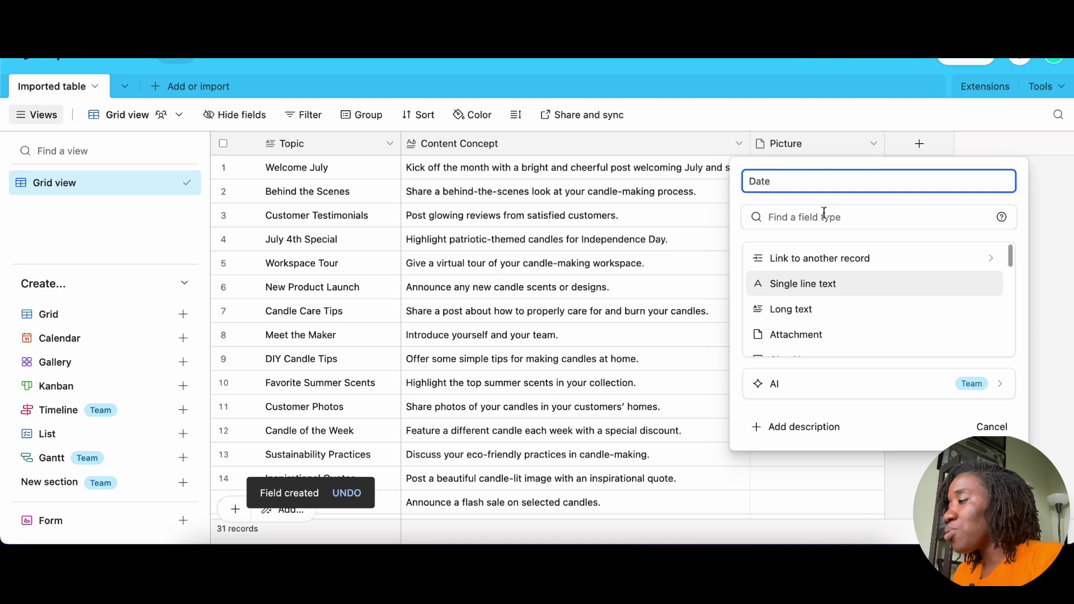
scroll(841, 297, "down", 3)
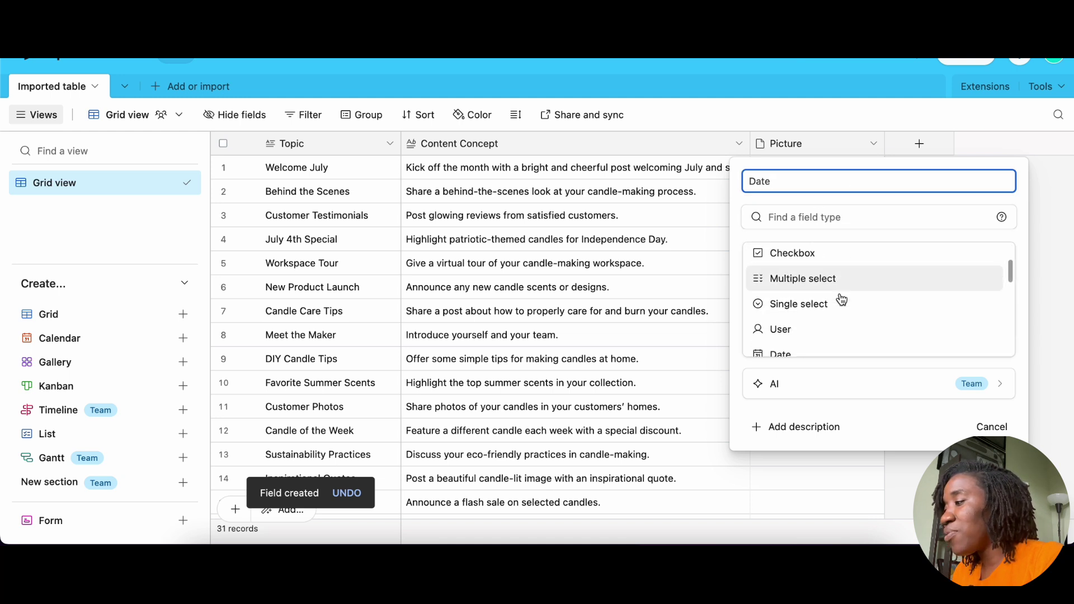
scroll(841, 299, "down", 2)
left_click(824, 318)
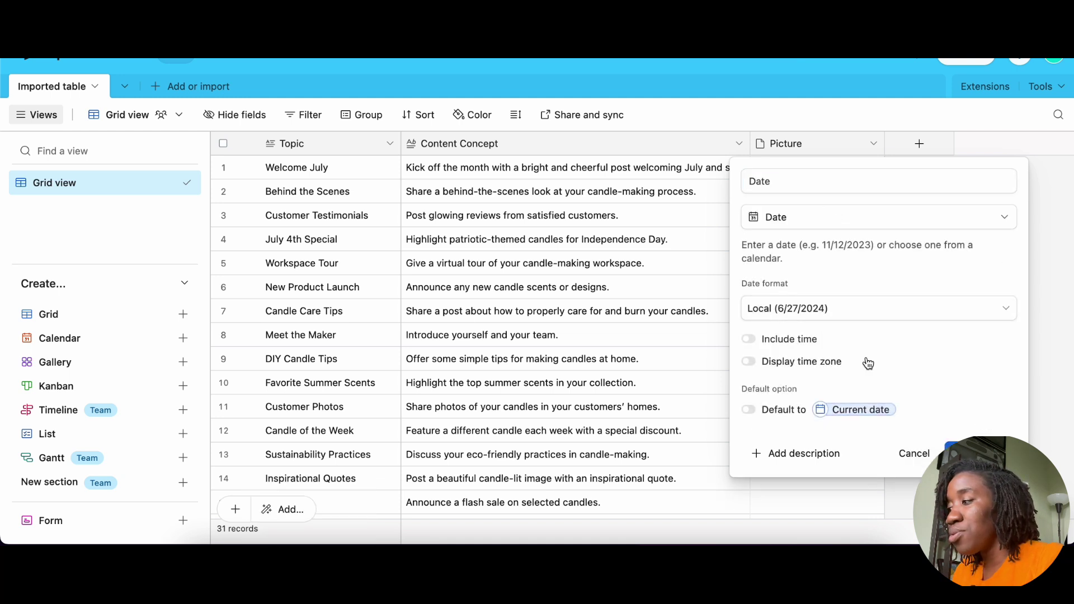
left_click(968, 452)
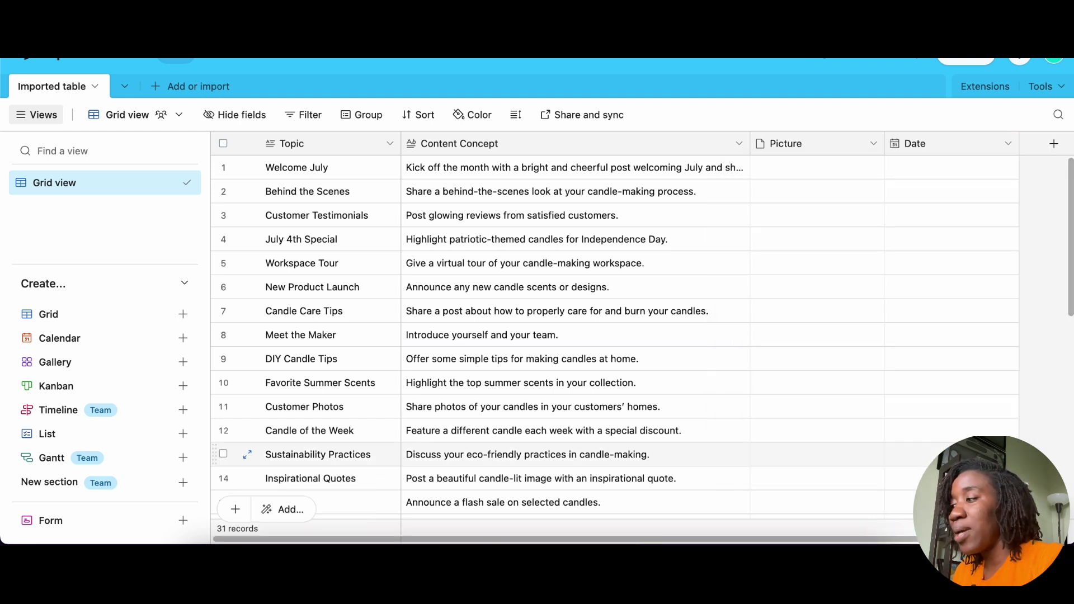
Add a user field named Assigned to after the Date field
left_click(1054, 144)
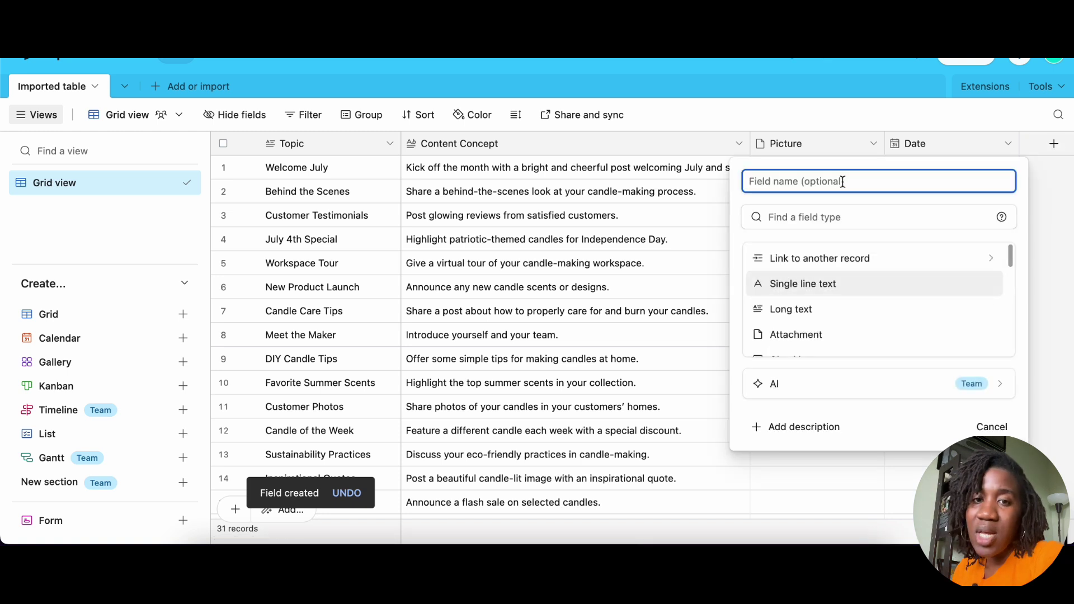
type("Assigned to")
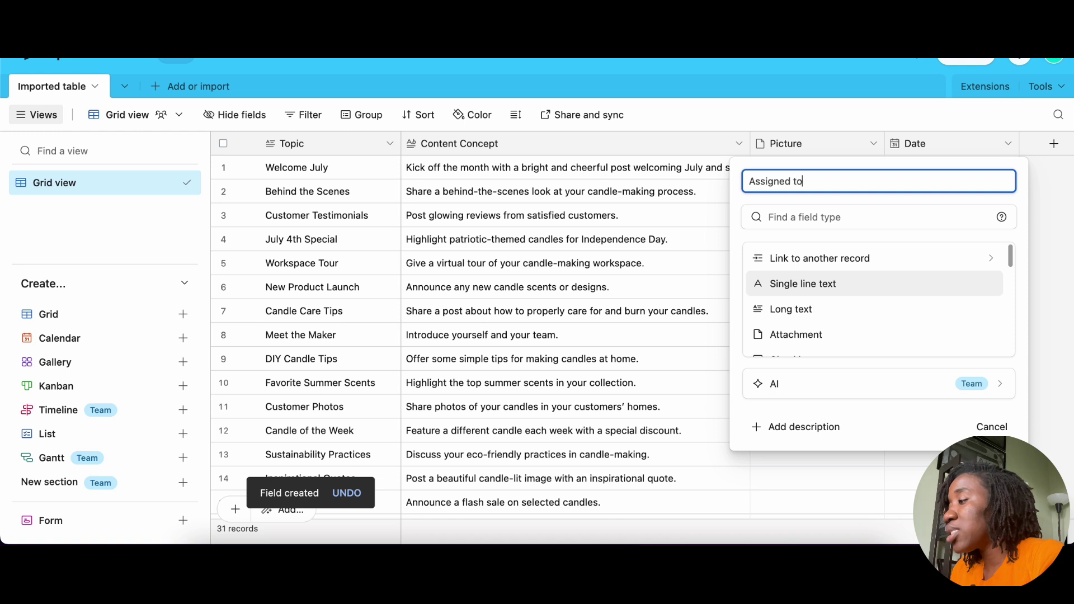
scroll(850, 296, "down", 3)
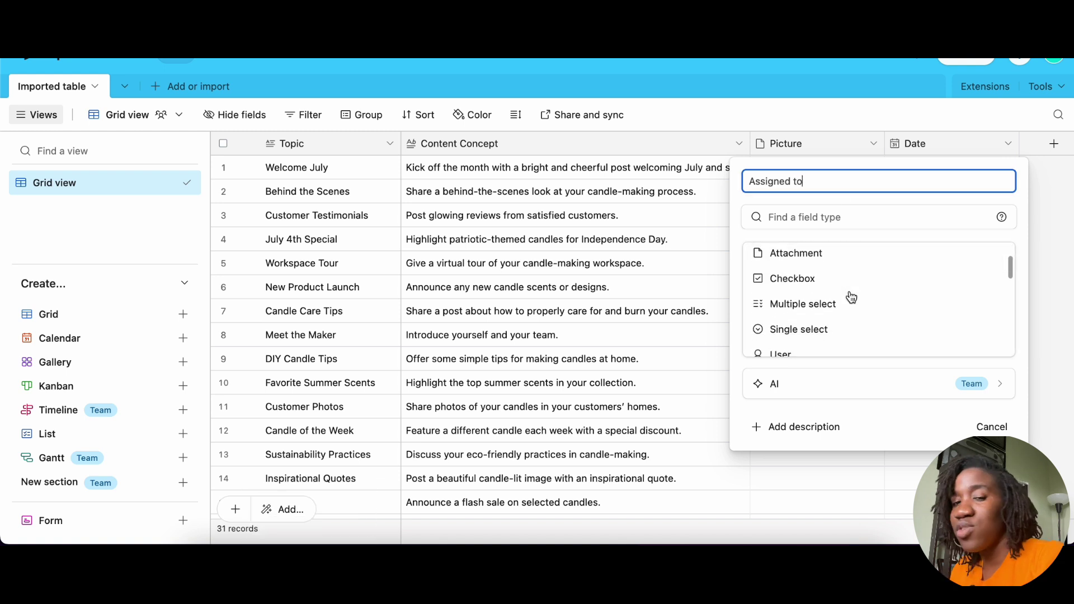
scroll(850, 296, "down", 1)
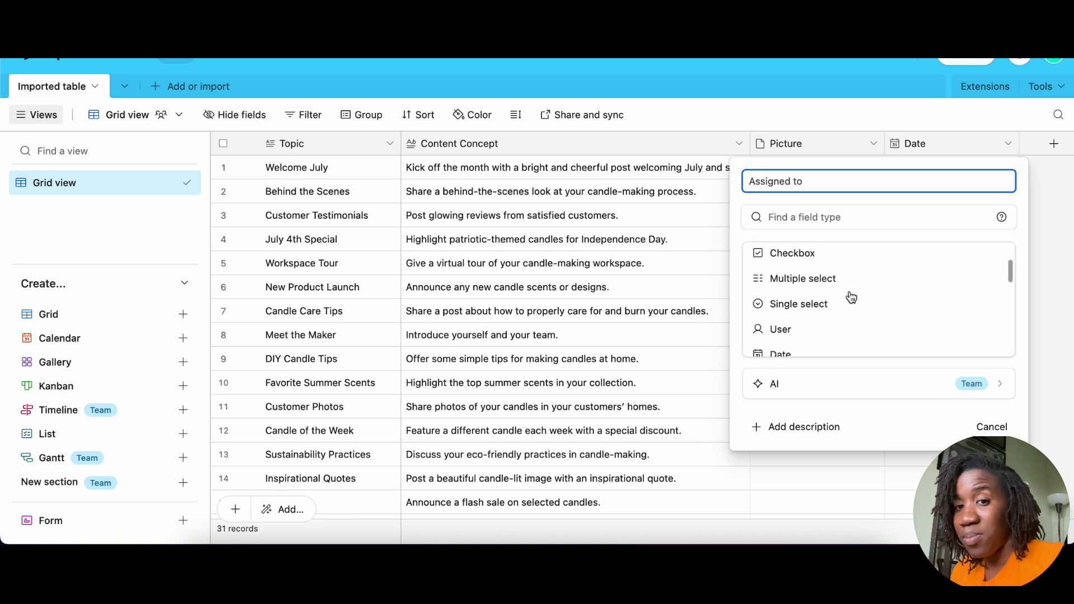
left_click(818, 329)
left_click(981, 395)
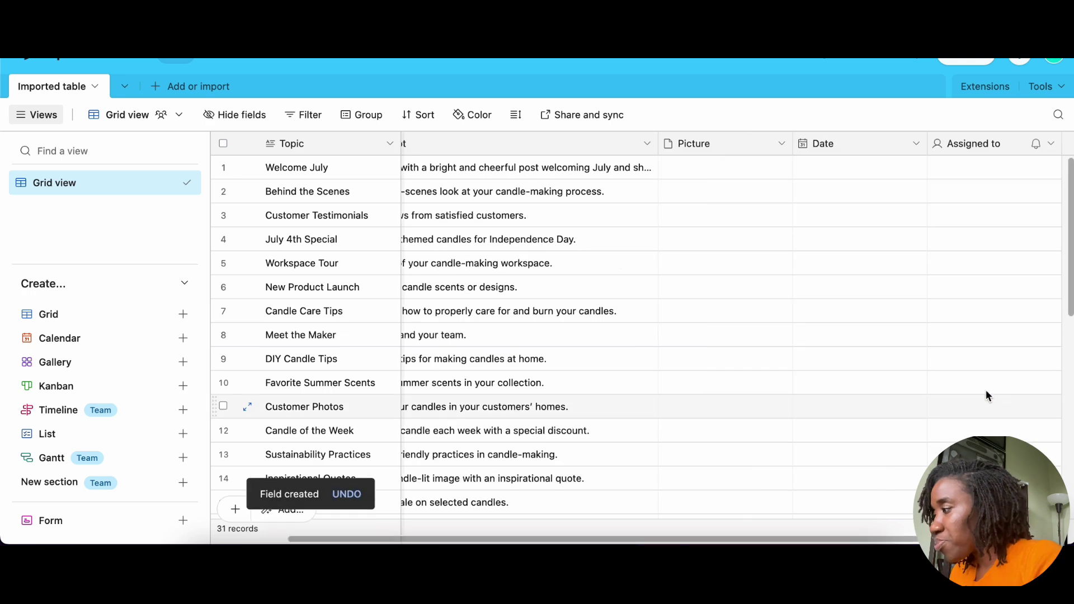
Upload the local file Sample post.png from the video assets folder to the Picture cell of the Welcome July record
scroll(674, 341, "left", 3)
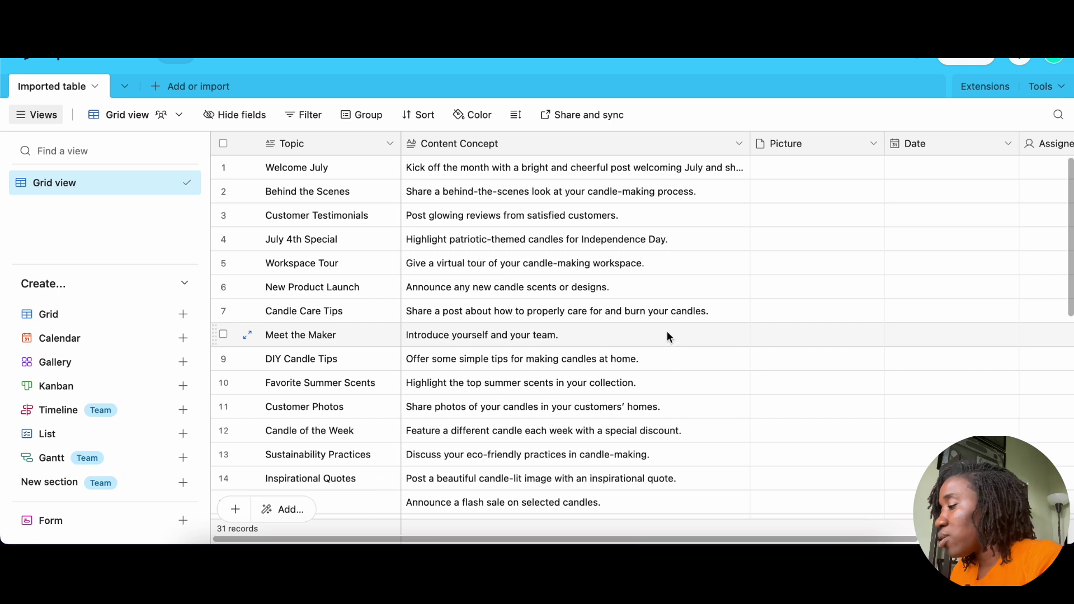
scroll(552, 297, "down", 10)
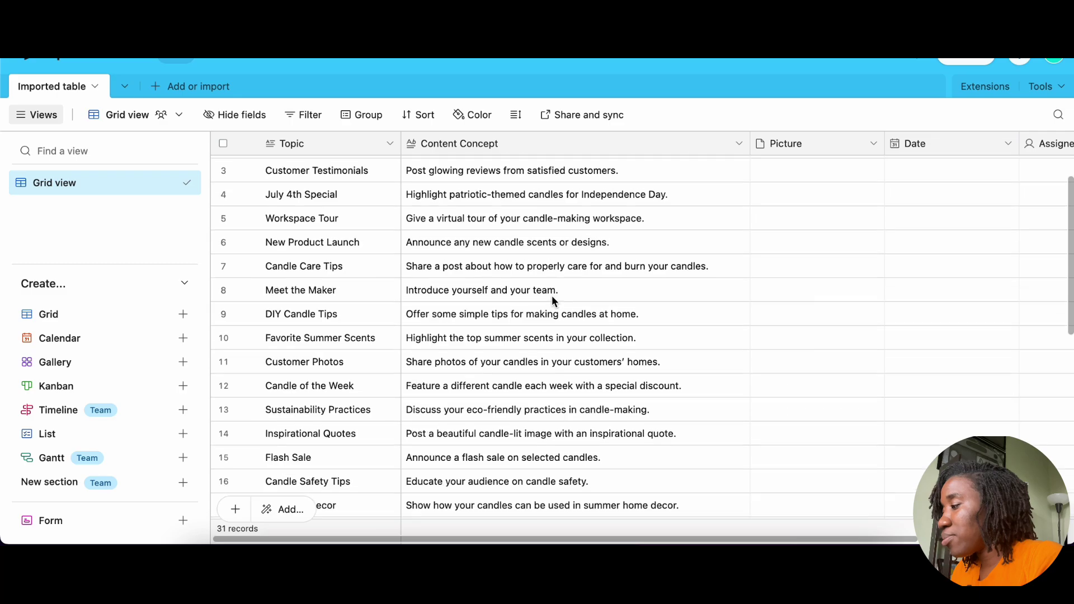
scroll(551, 301, "up", 7)
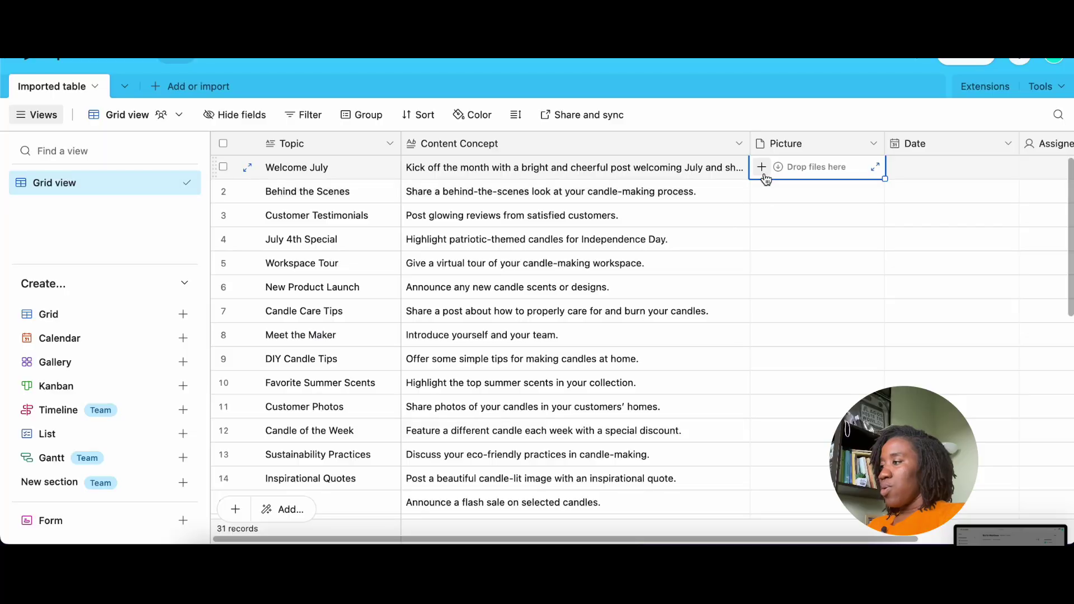
left_click(759, 169)
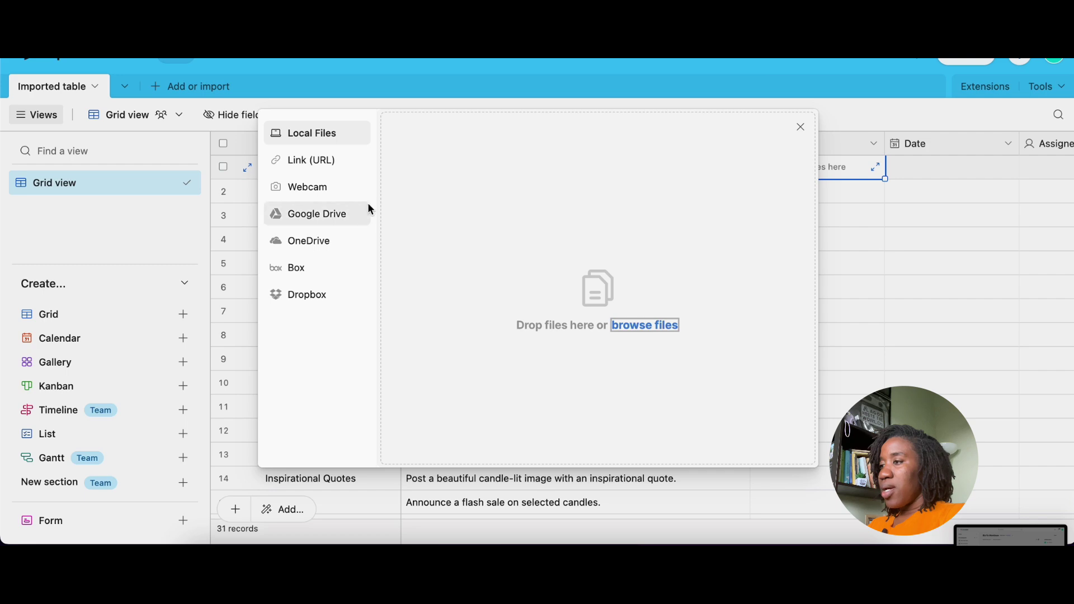
left_click(652, 328)
double_click(465, 169)
left_click(467, 170)
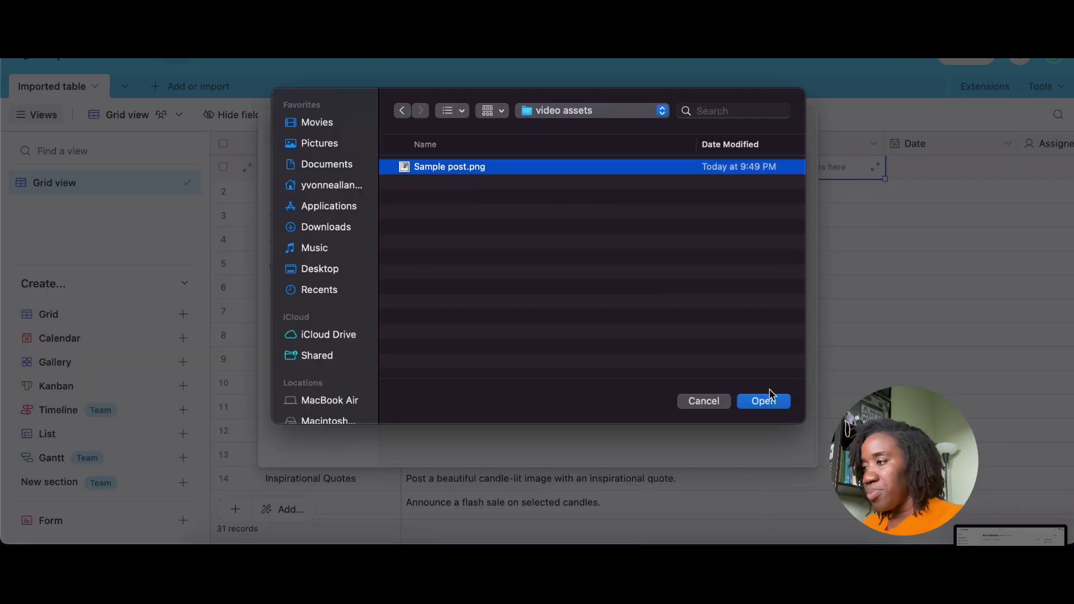
left_click(769, 407)
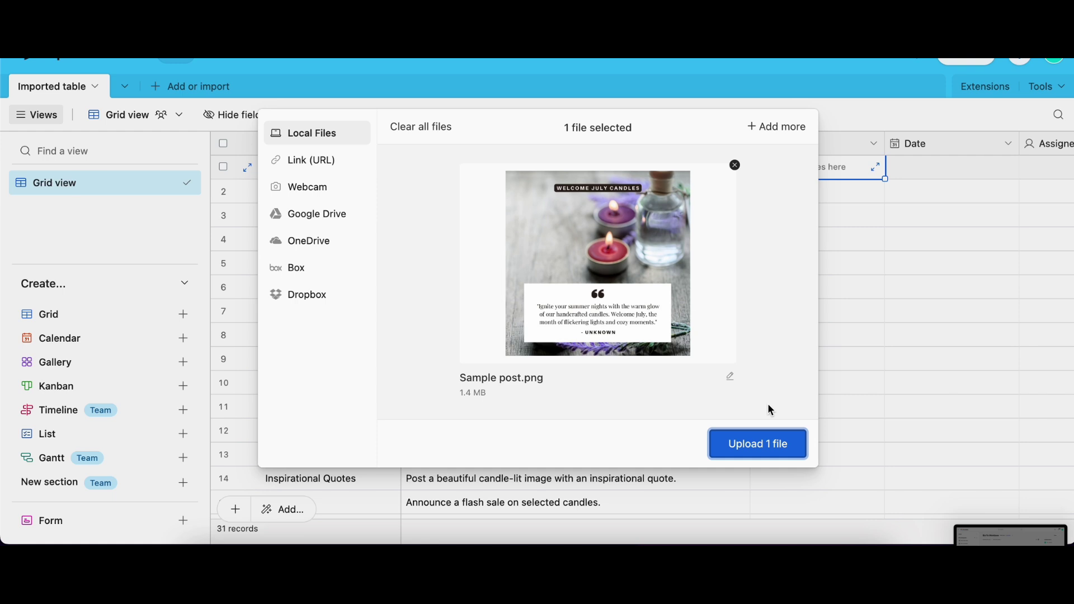
left_click(775, 444)
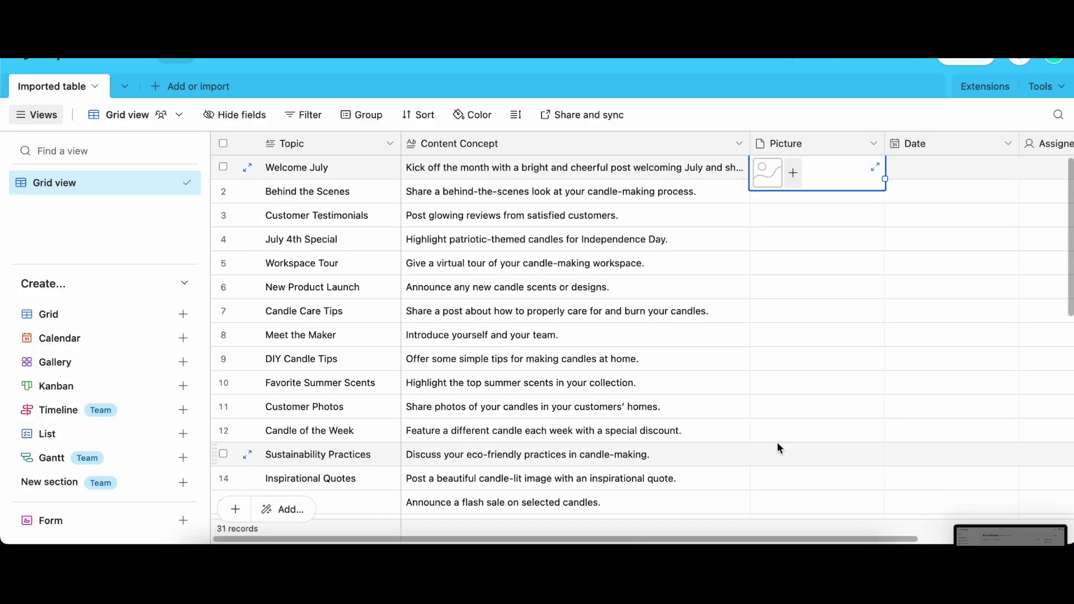
Add a long text field named Caption and move it between the Content Concept and Picture fields
scroll(893, 322, "right", 5)
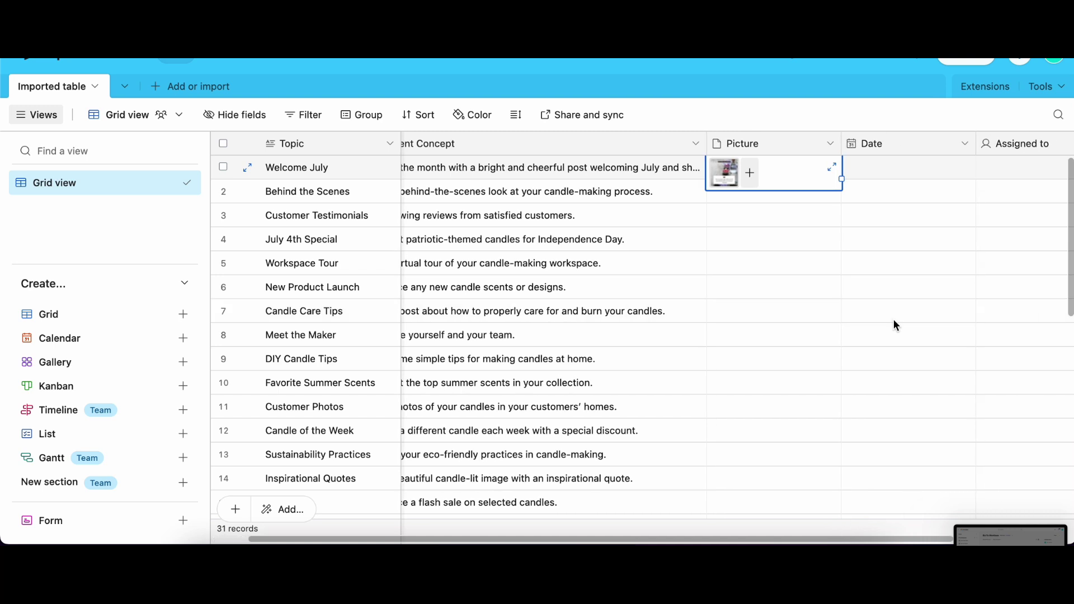
left_click(997, 145)
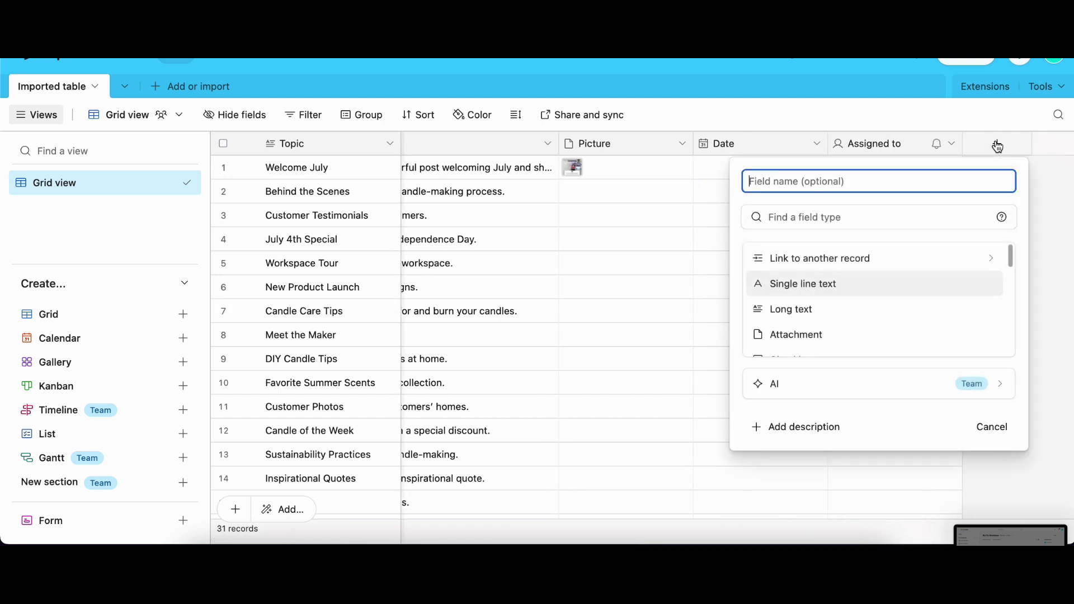
type("Capt")
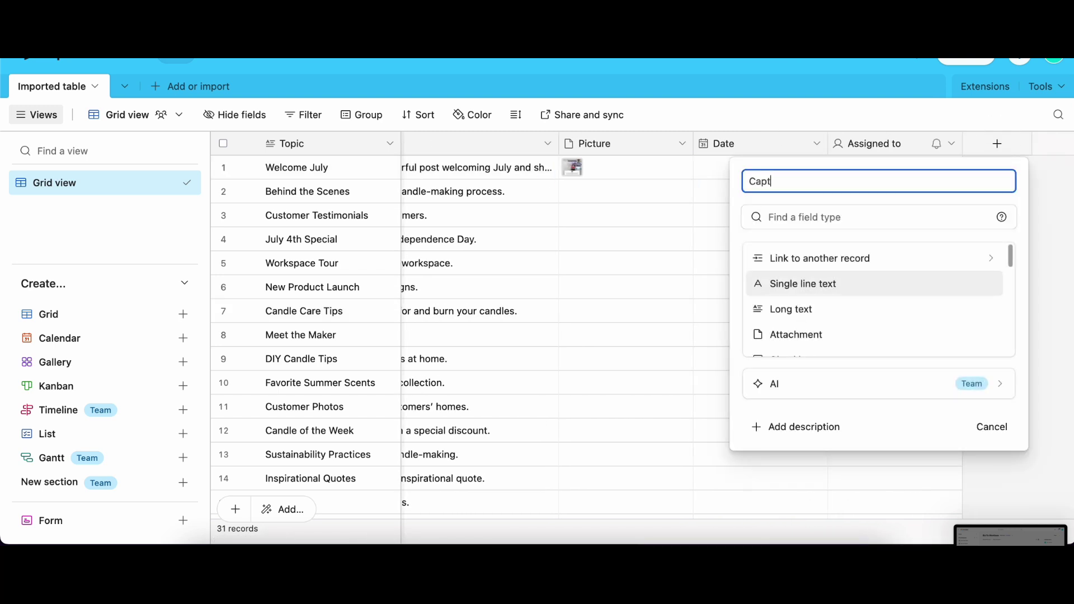
scroll(928, 335, "down", 5)
scroll(928, 336, "up", 6)
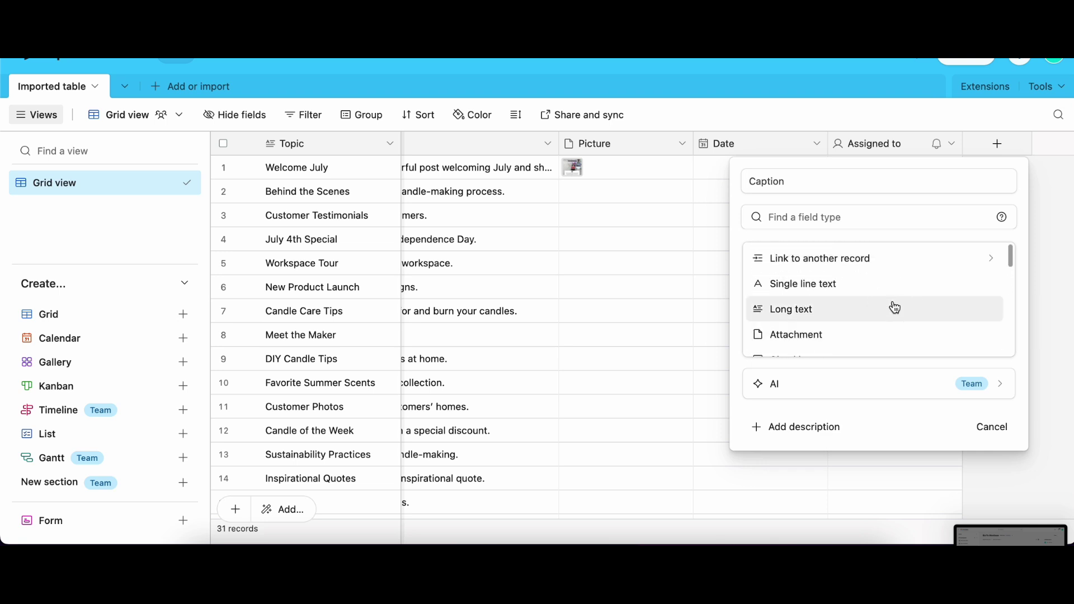
left_click(895, 308)
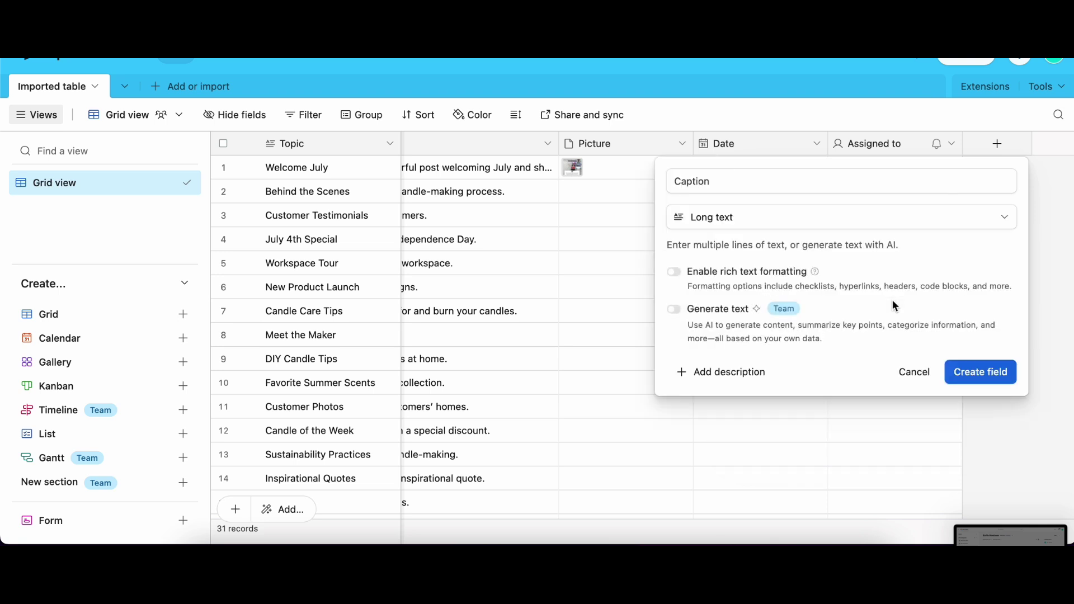
left_click(995, 373)
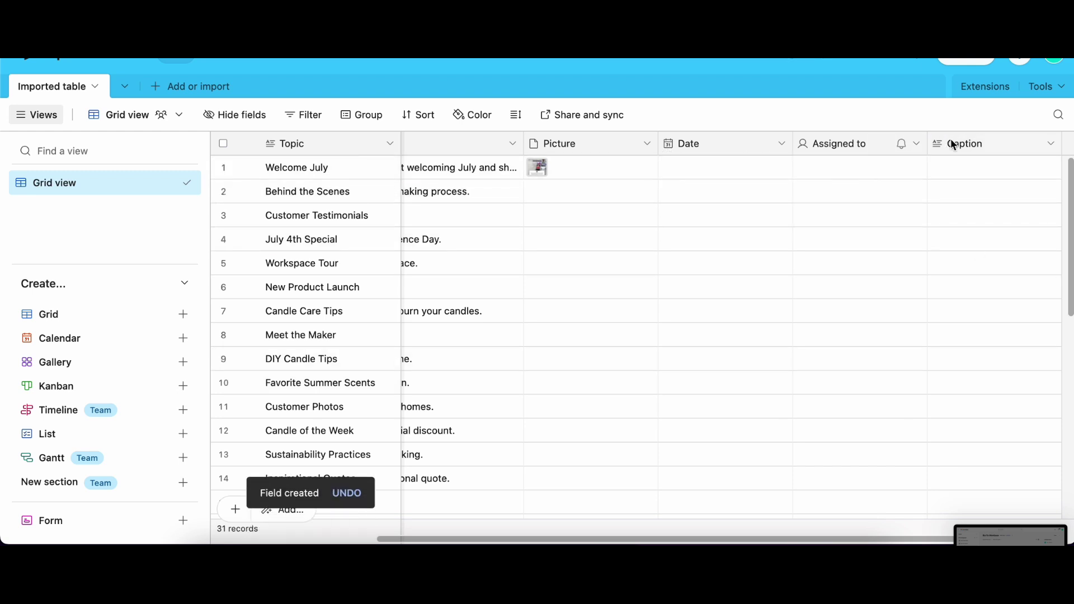
left_click_drag(961, 148, 557, 161)
Set up a new field named Status after Assigned to, with the single select type
scroll(1054, 174, "right", 2)
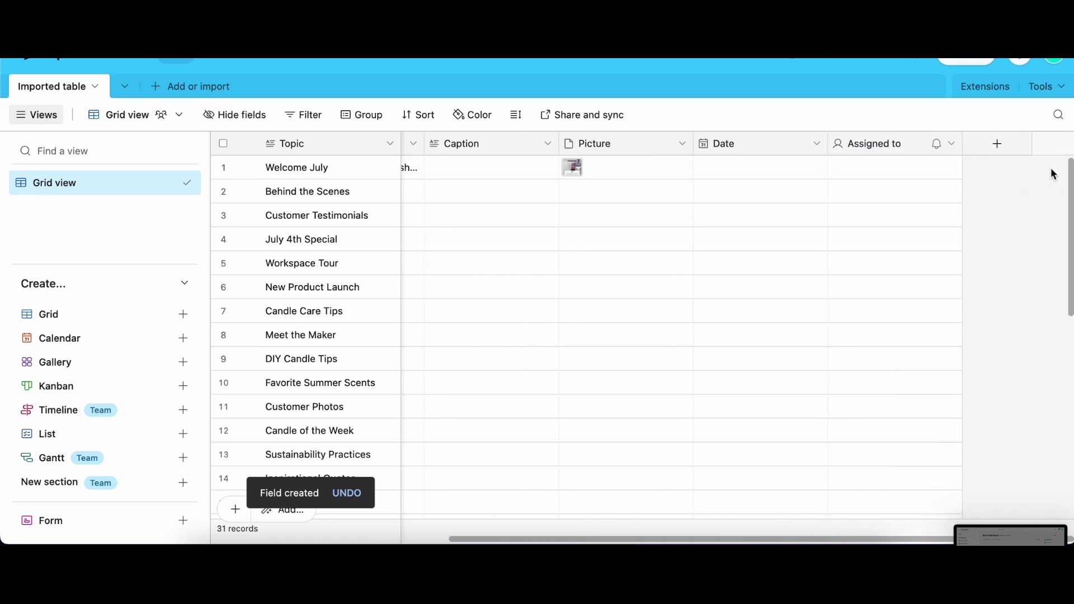
left_click(1000, 145)
type("Status")
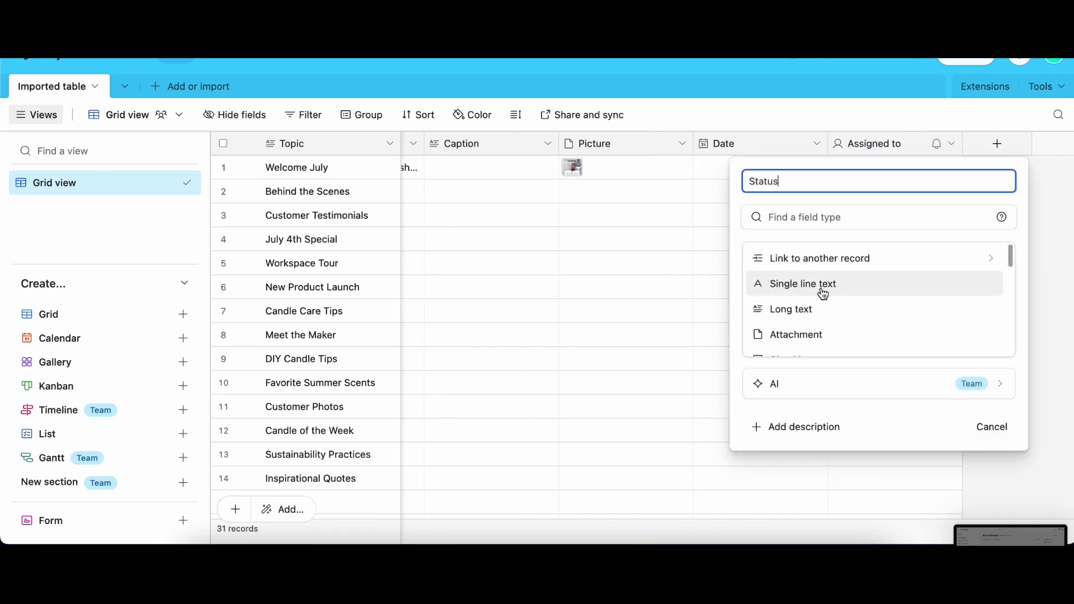
scroll(822, 293, "down", 3)
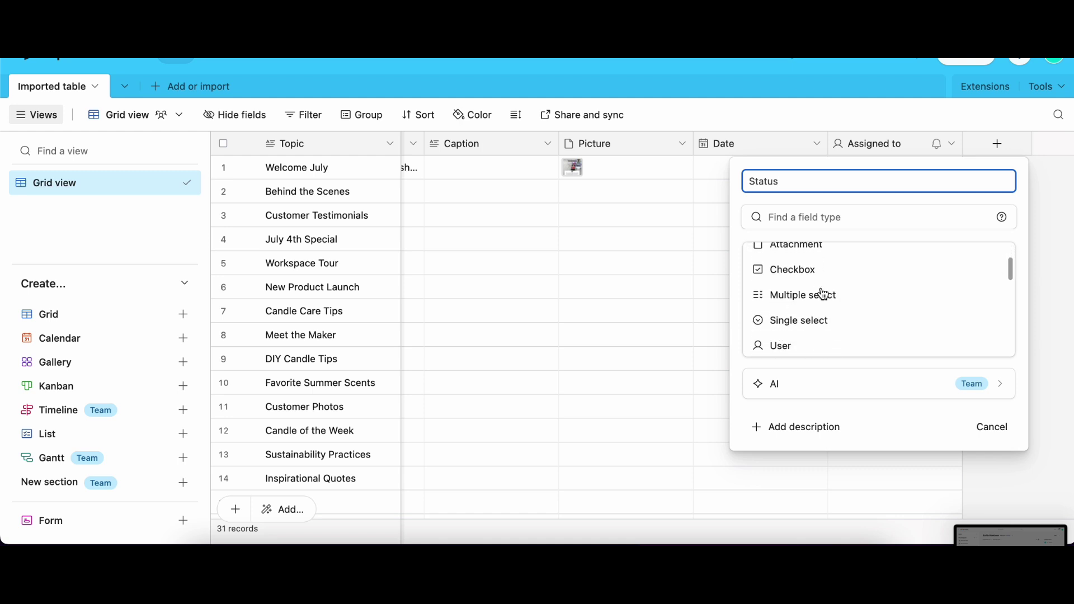
left_click(822, 316)
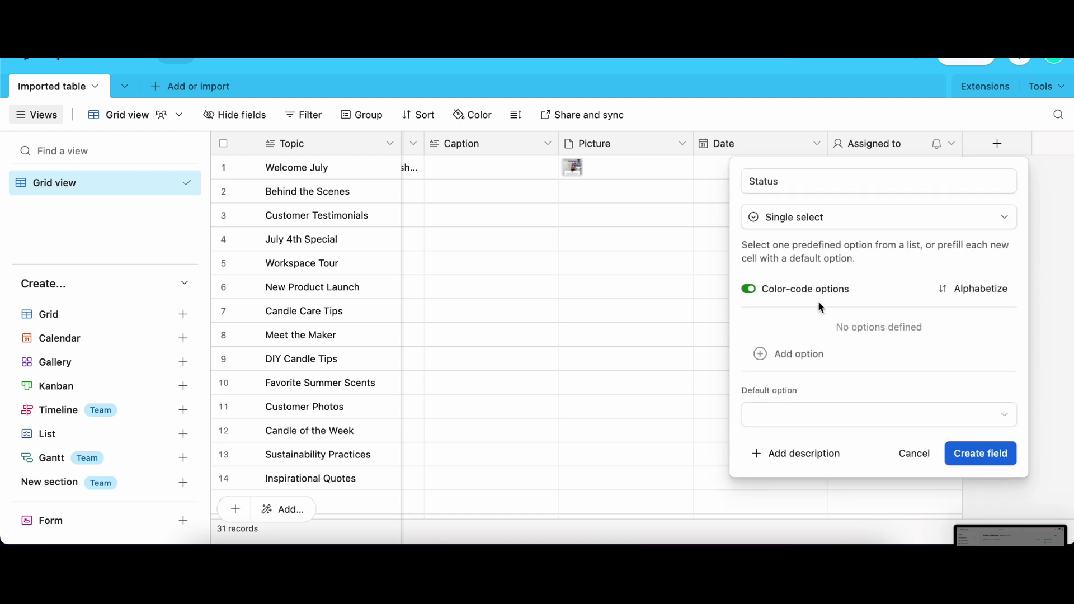
Add the options Not Started, In Progress and Complete to the new single select field
left_click(820, 356)
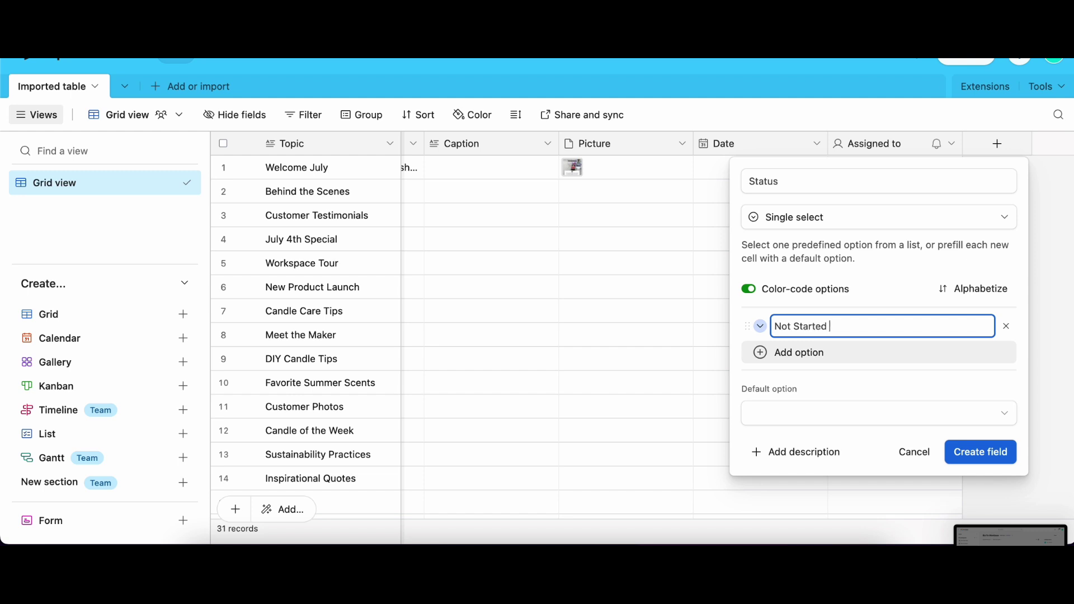
left_click(817, 352)
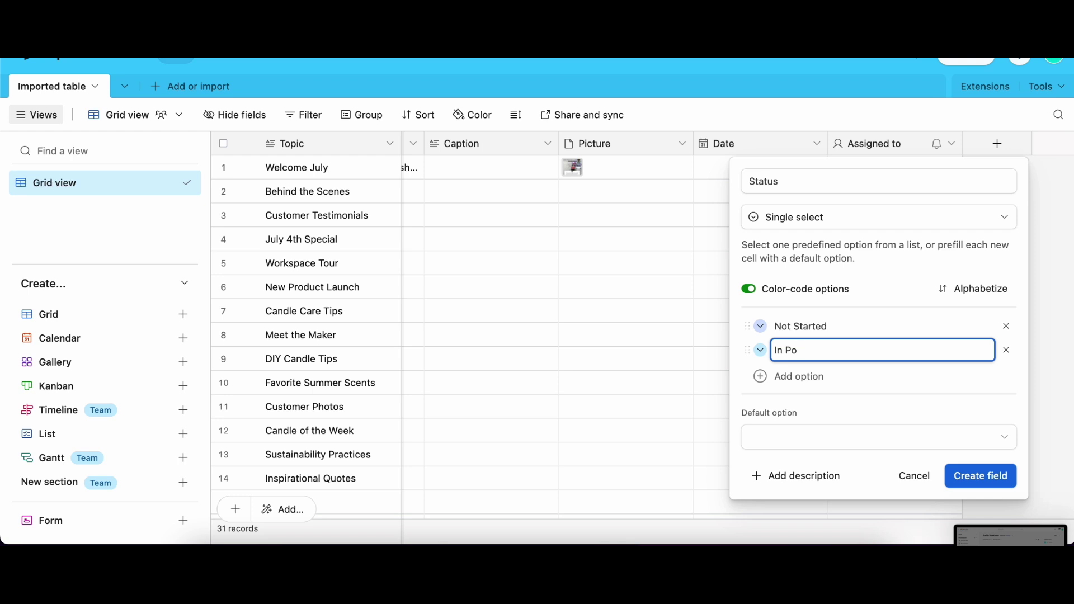
type("In Progress")
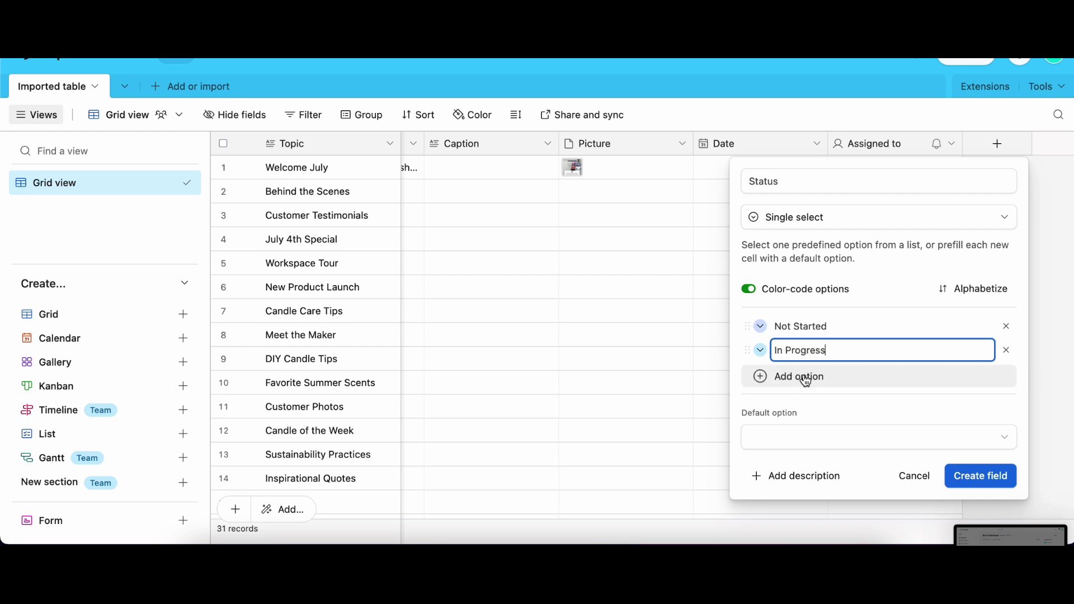
left_click(803, 376)
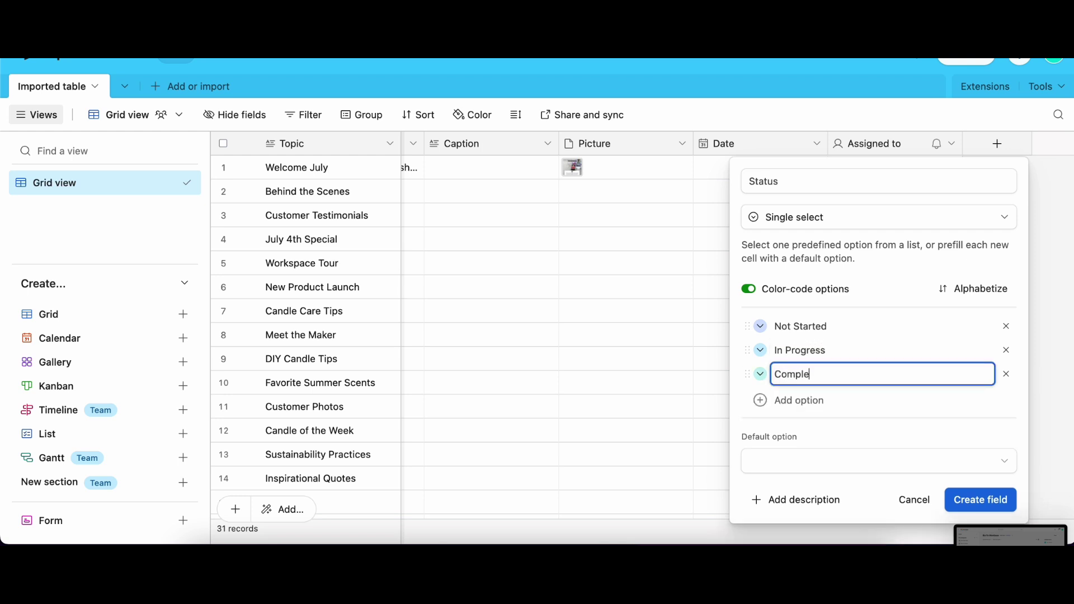
Rename the field Design Status and change its third option to Scheduled
left_click(749, 181)
type("Design")
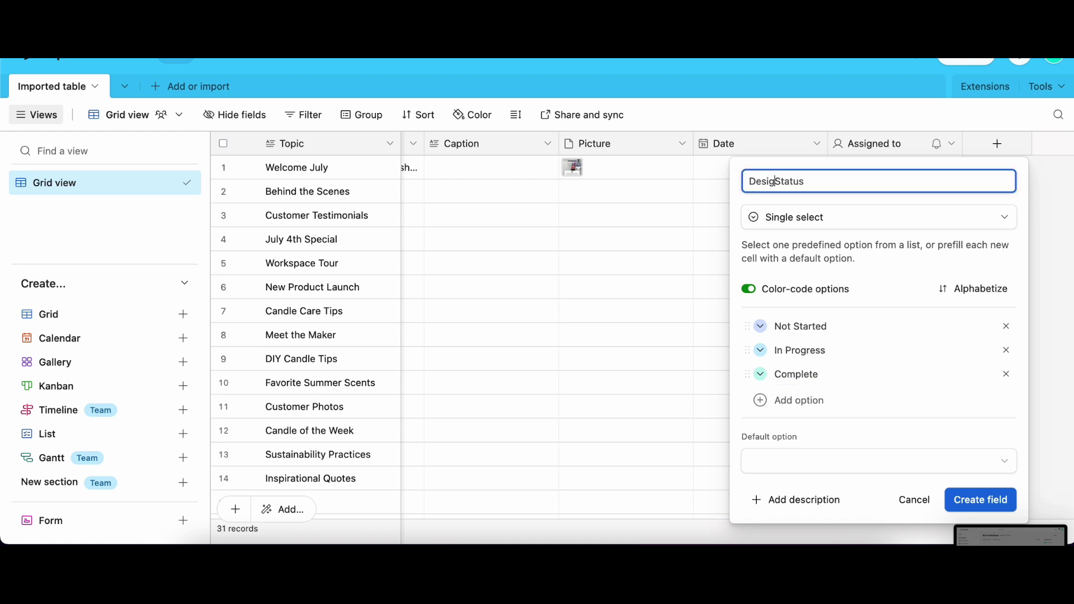
left_click(810, 375)
type("Scheduled")
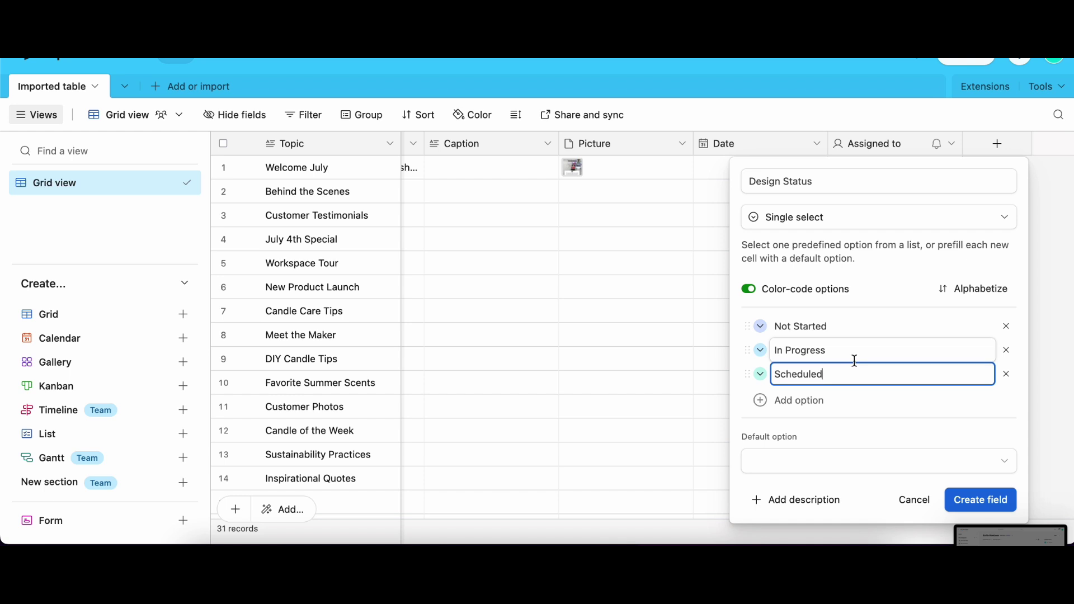
Create the field under the name Content Status and move it between the Caption and Picture fields
double_click(770, 181)
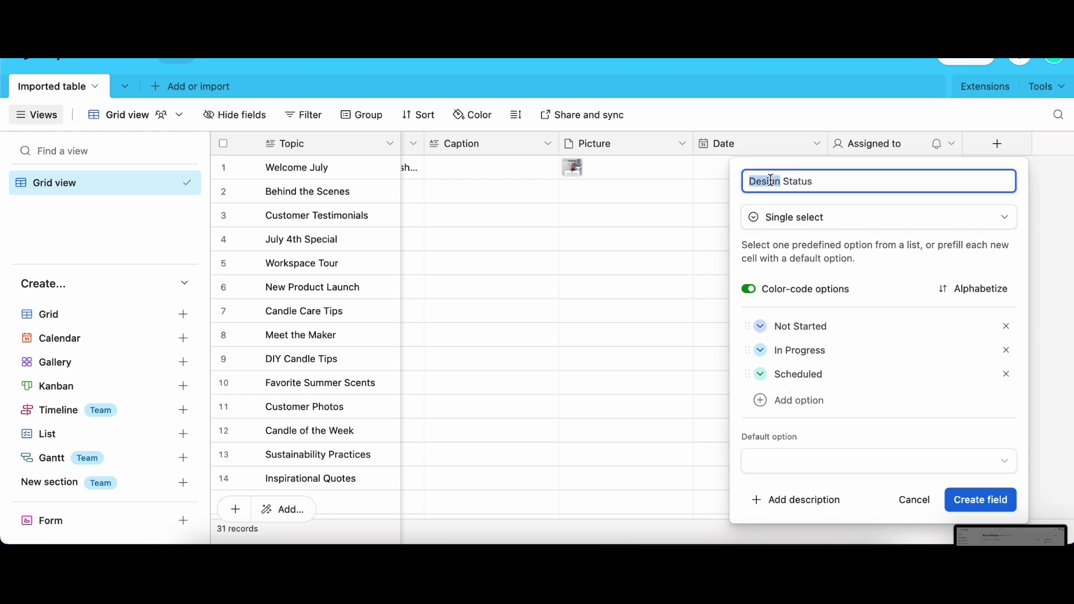
type("Comntent")
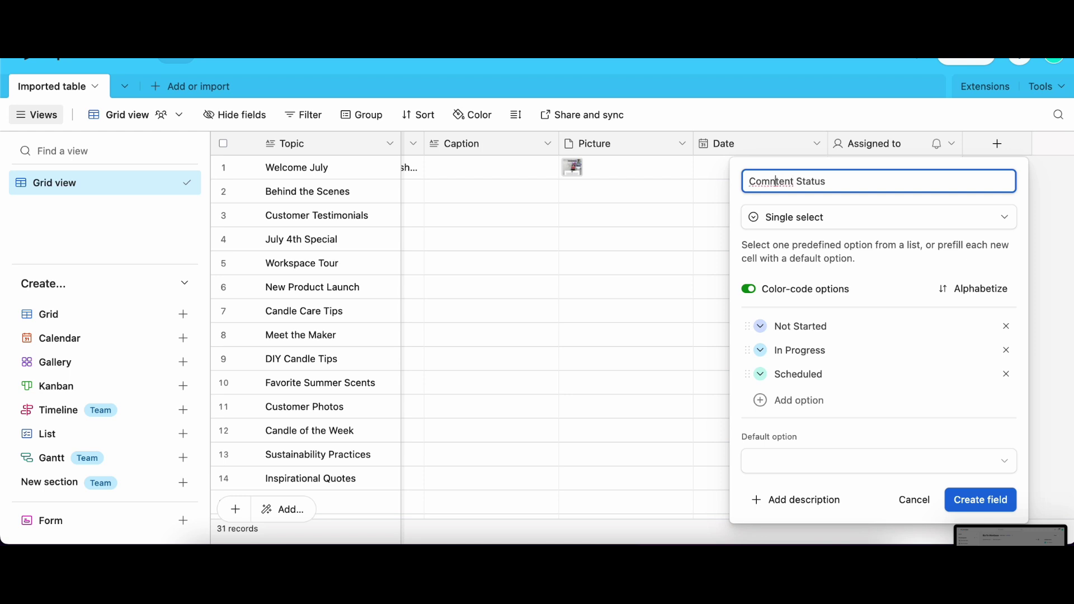
key("BackSpace")
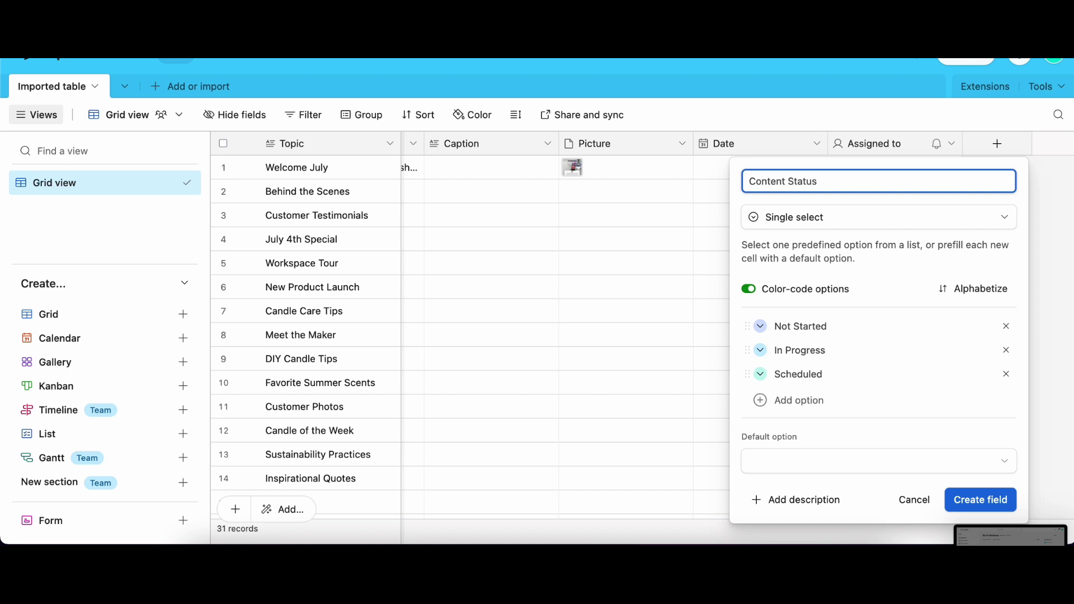
left_click(971, 502)
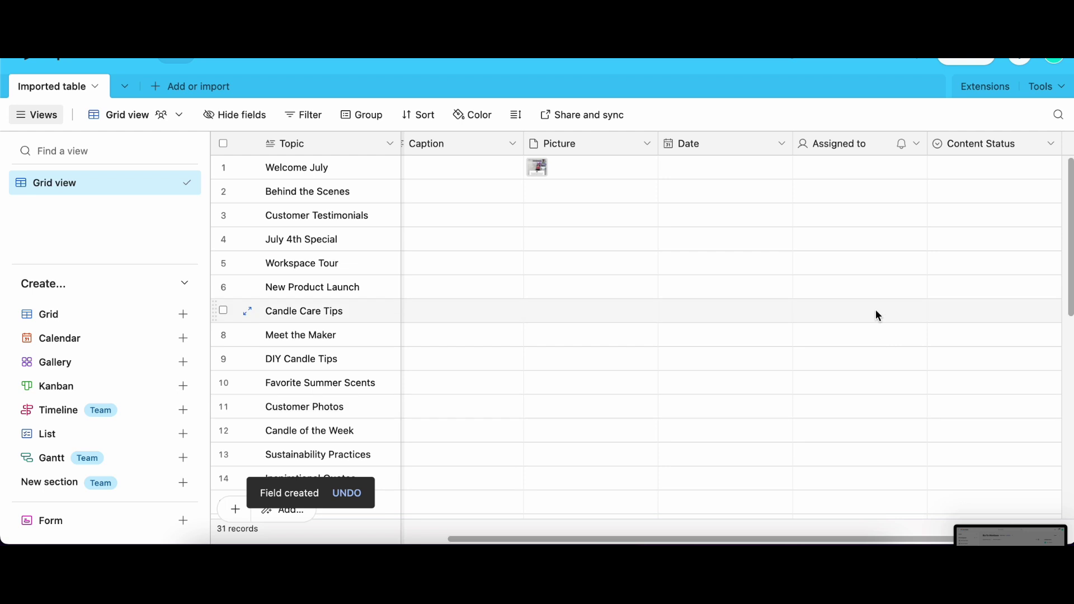
left_click_drag(984, 148, 566, 175)
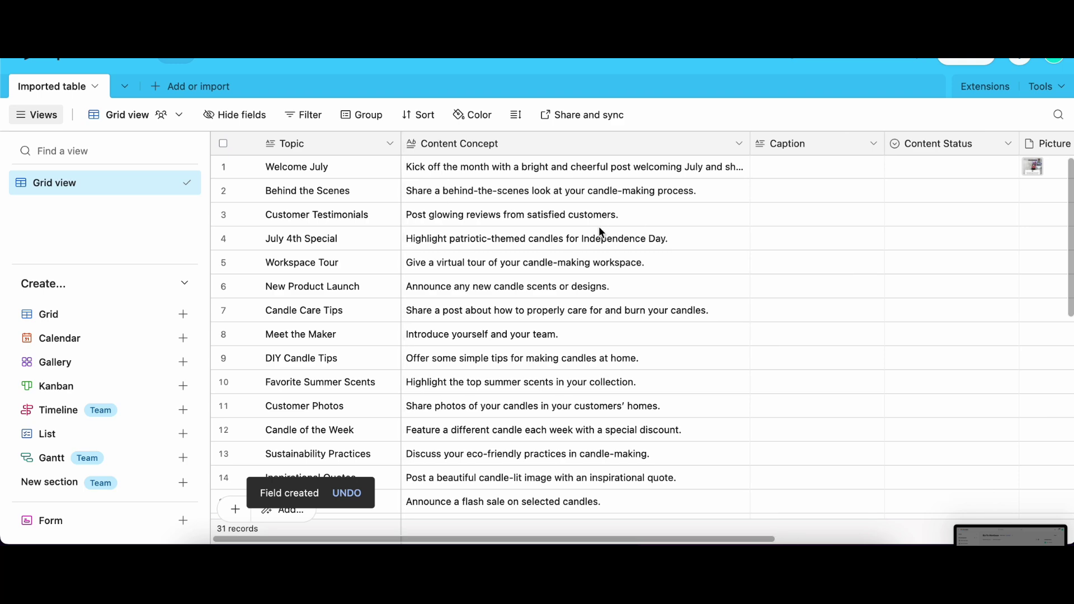
Set the Content Status of the Welcome July record to In Progress
scroll(599, 232, "right", 2)
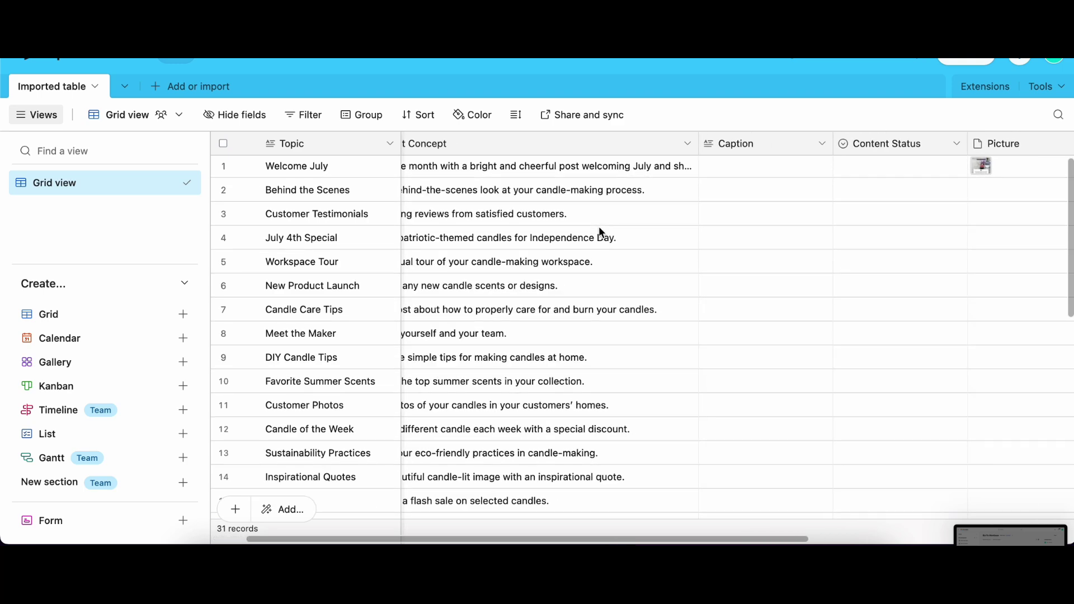
left_click(921, 186)
left_click(951, 167)
left_click(956, 168)
left_click(870, 272)
Expand the Content Concept cell of the Welcome July record and select its entire text
left_click(785, 167)
scroll(679, 209, "left", 2)
left_click(695, 167)
left_click(740, 166)
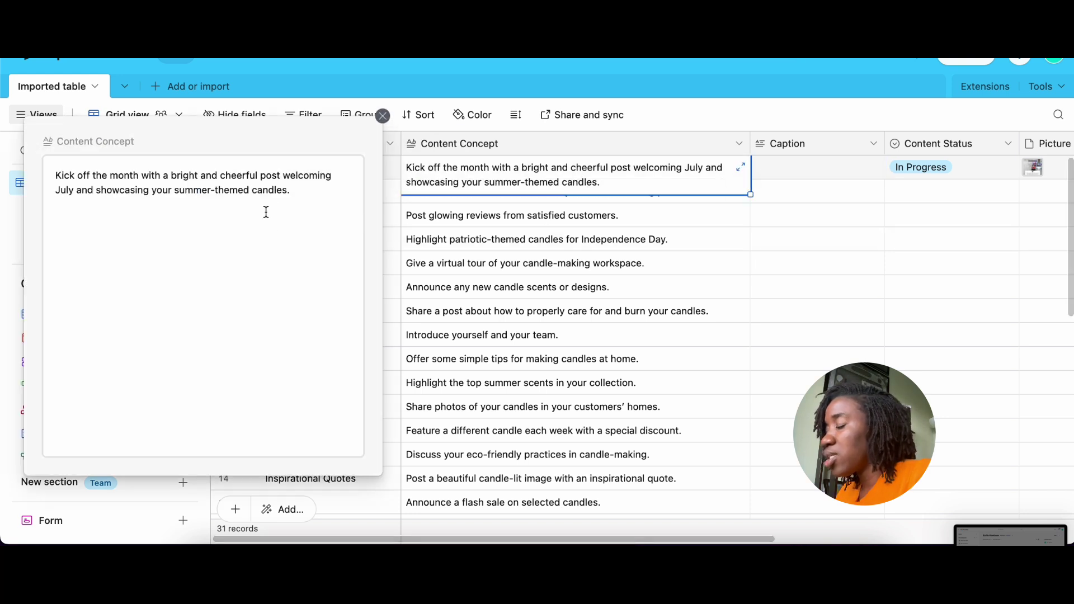
left_click(324, 199)
left_click_drag(304, 199, 58, 172)
left_click(514, 231)
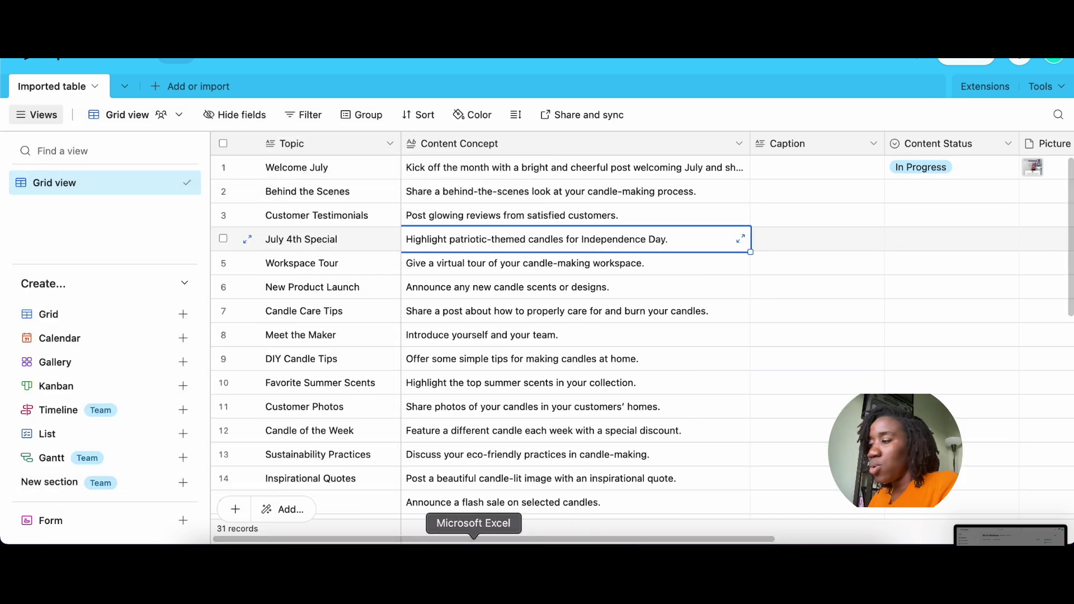
Switch to Canva and copy the first "Hello, July!" caption under the Caption Generation heading
left_click(409, 546)
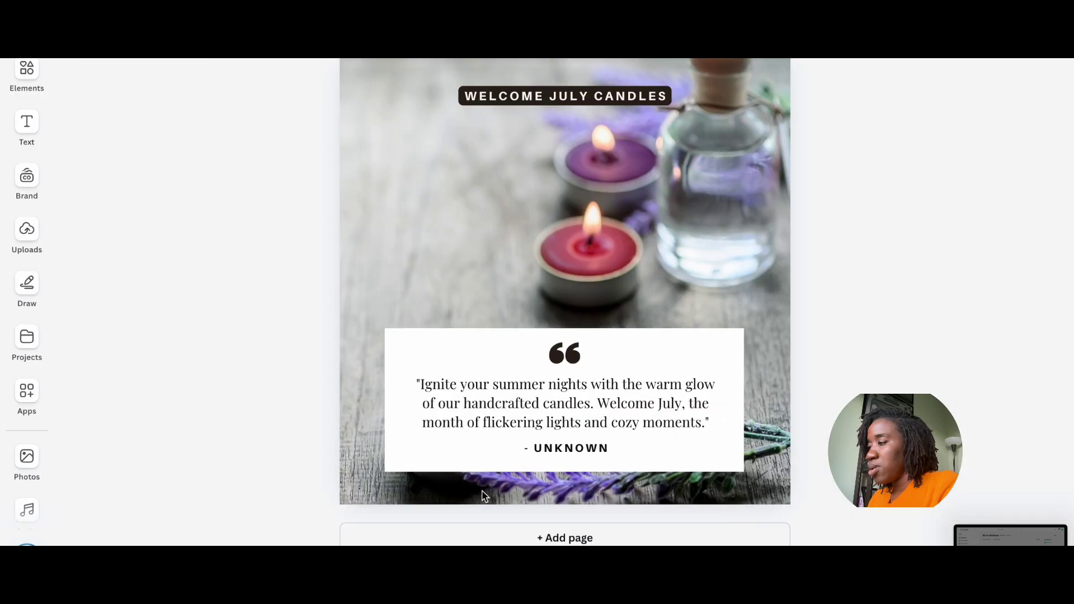
key("super+Tab")
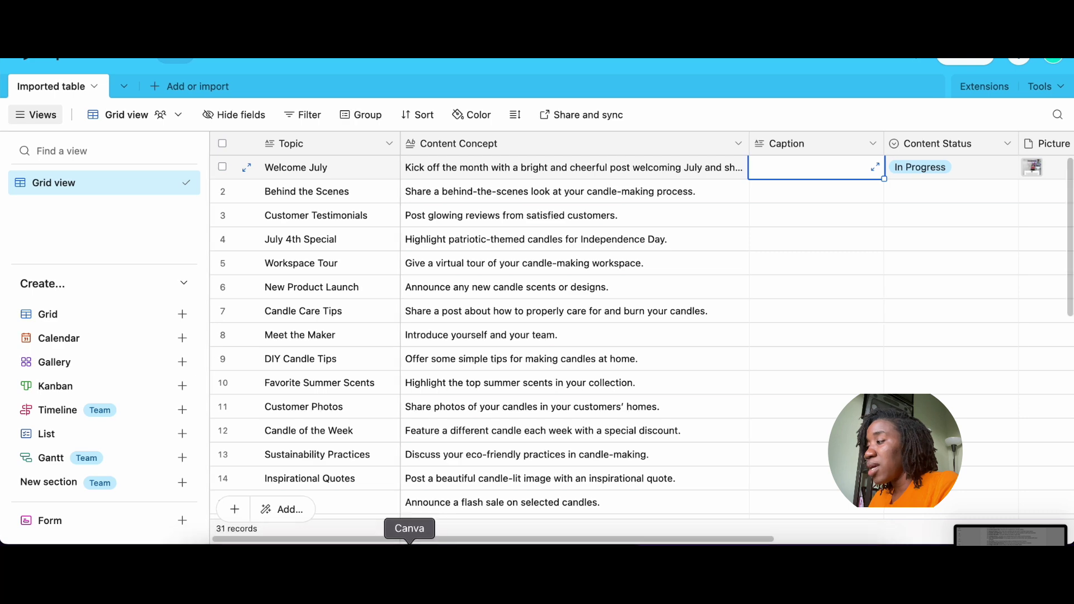
left_click(410, 545)
left_click(448, 248)
left_click_drag(425, 250, 293, 212)
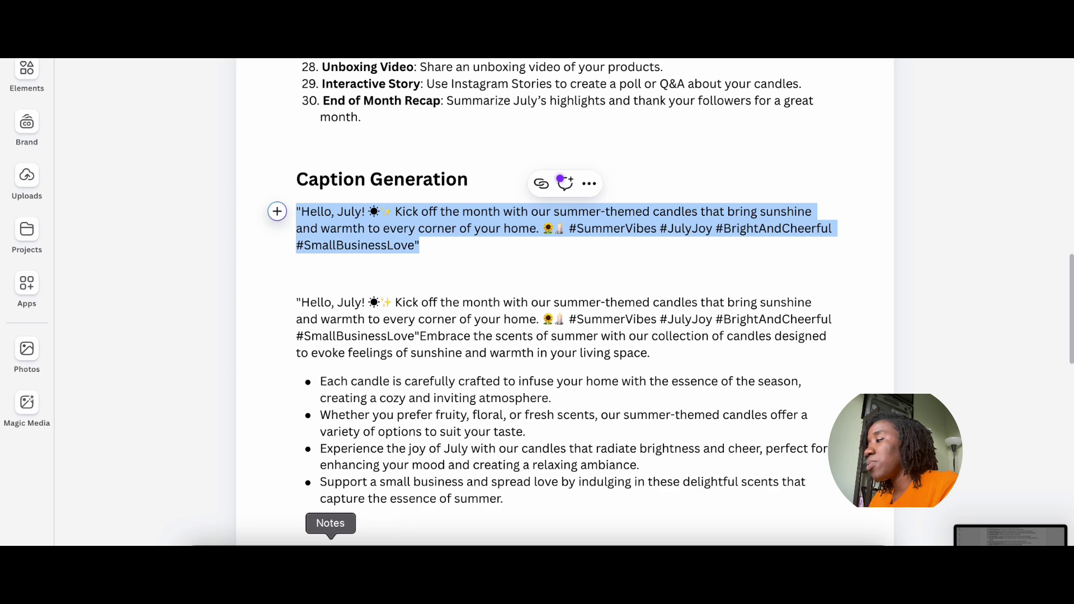
Switch back to Airtable and paste the copied caption into the Caption cell of the Welcome July record
left_click(298, 545)
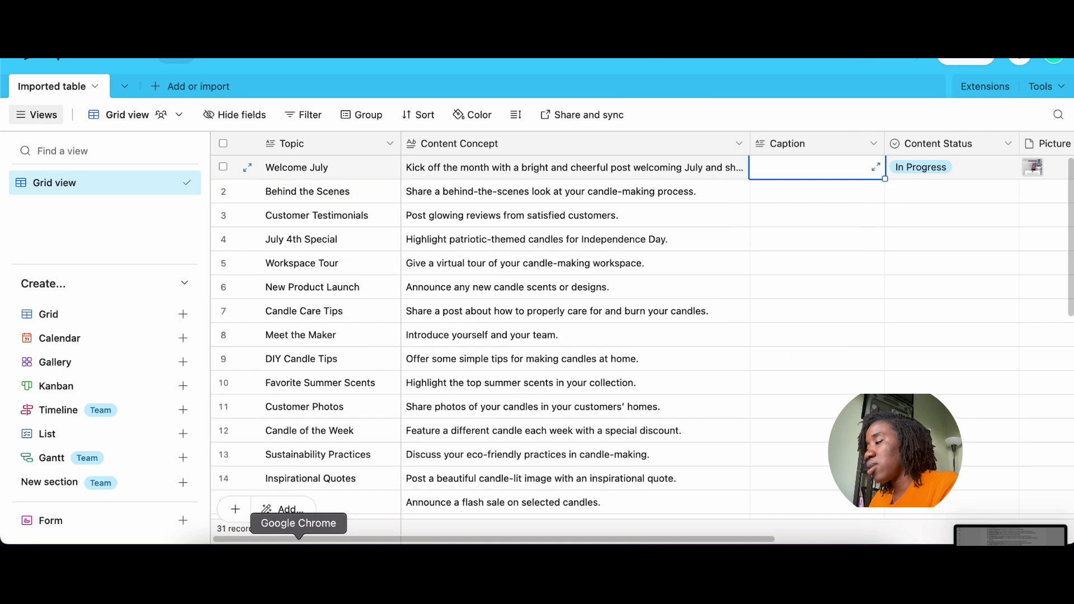
left_click(840, 165)
key("ctrl+v")
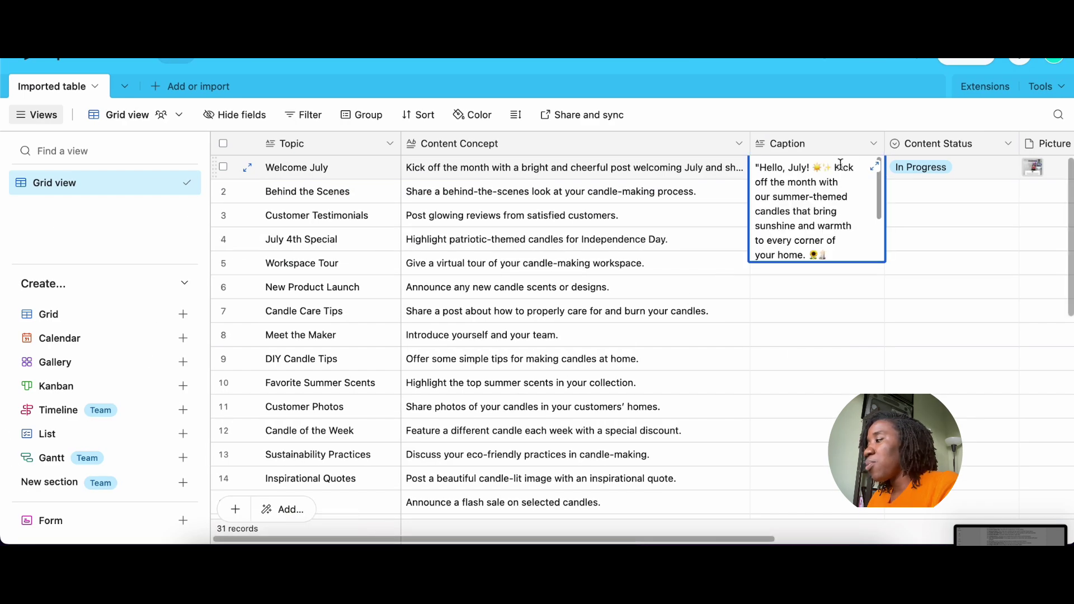
left_click(857, 280)
Set the Date of the Welcome July record to 7/1/2024
scroll(858, 279, "right", 5)
left_click(963, 173)
left_click(962, 170)
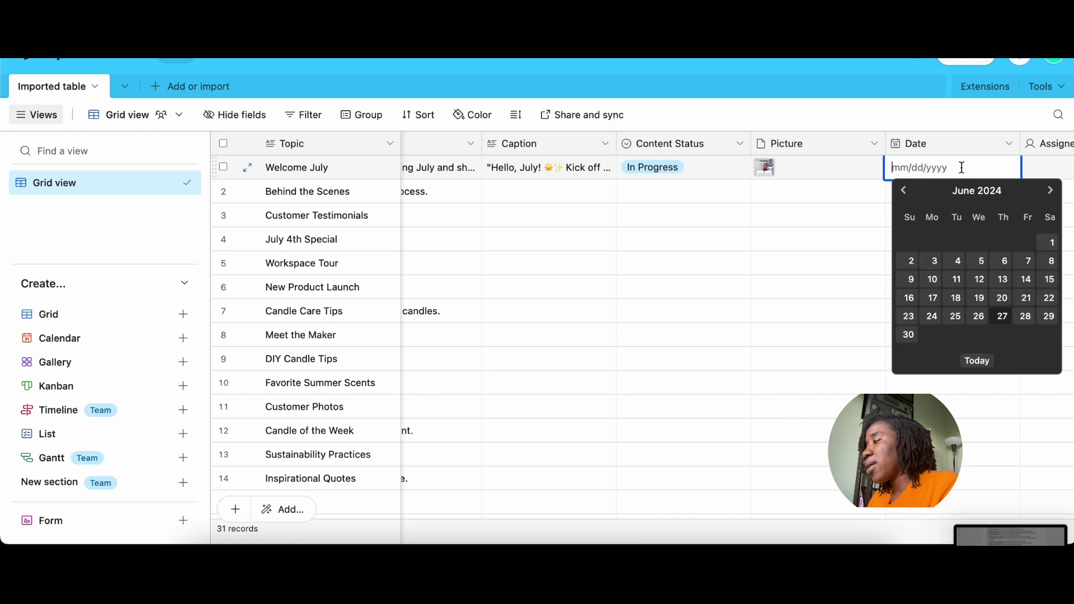
left_click(1050, 190)
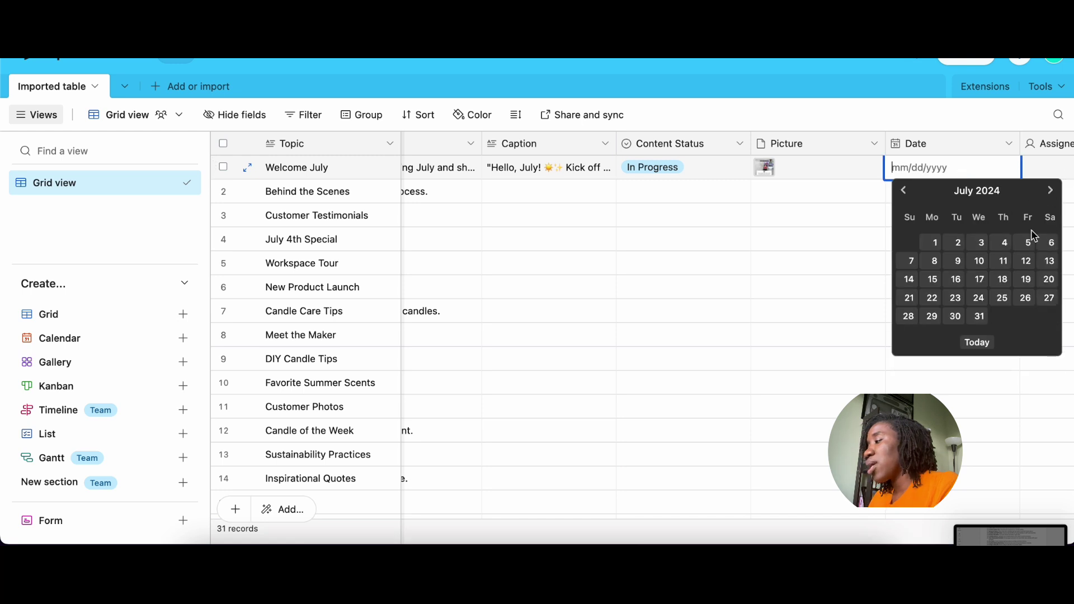
left_click(935, 244)
left_click(855, 266)
scroll(854, 263, "right", 5)
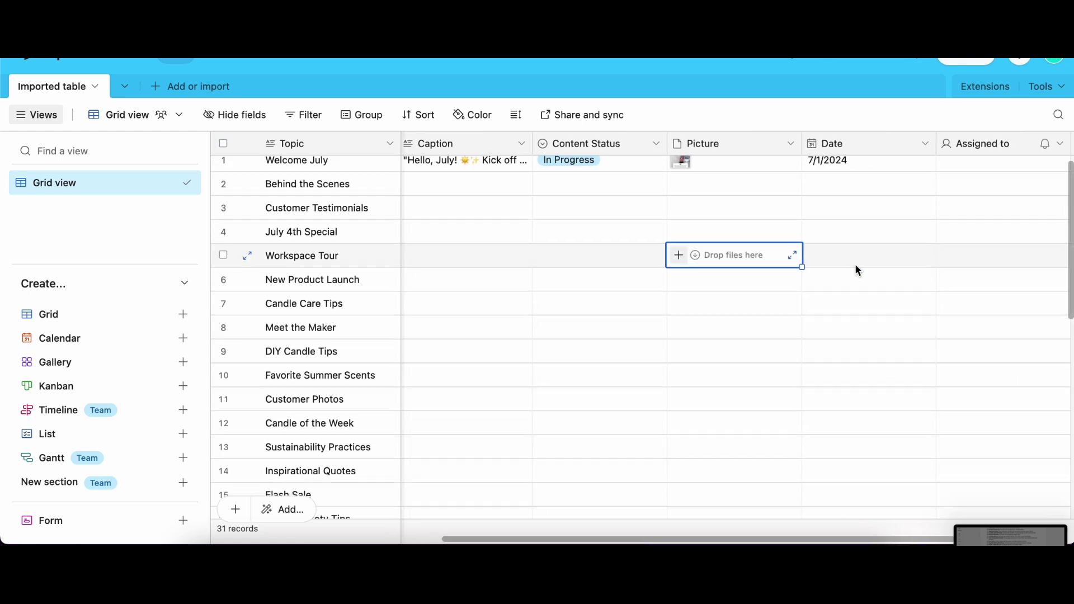
left_click(961, 168)
type("Deborah")
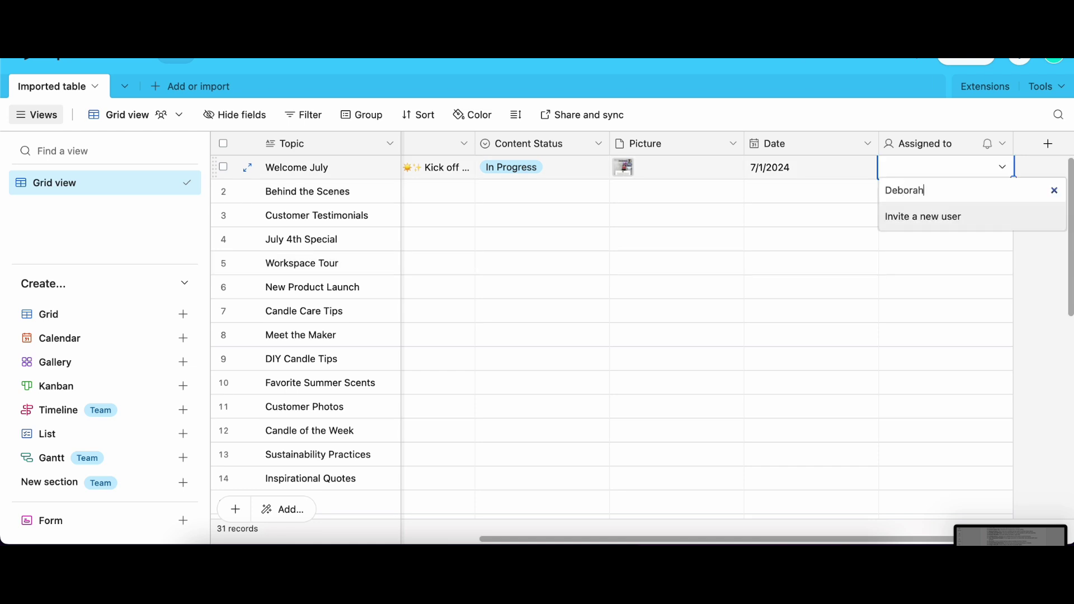
key("Return")
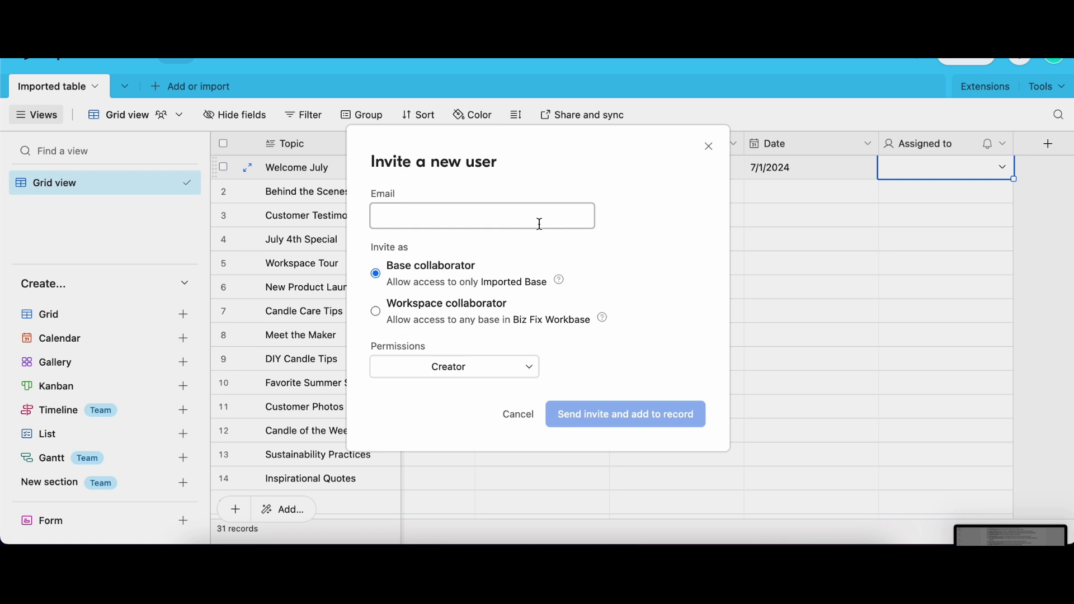
left_click(517, 416)
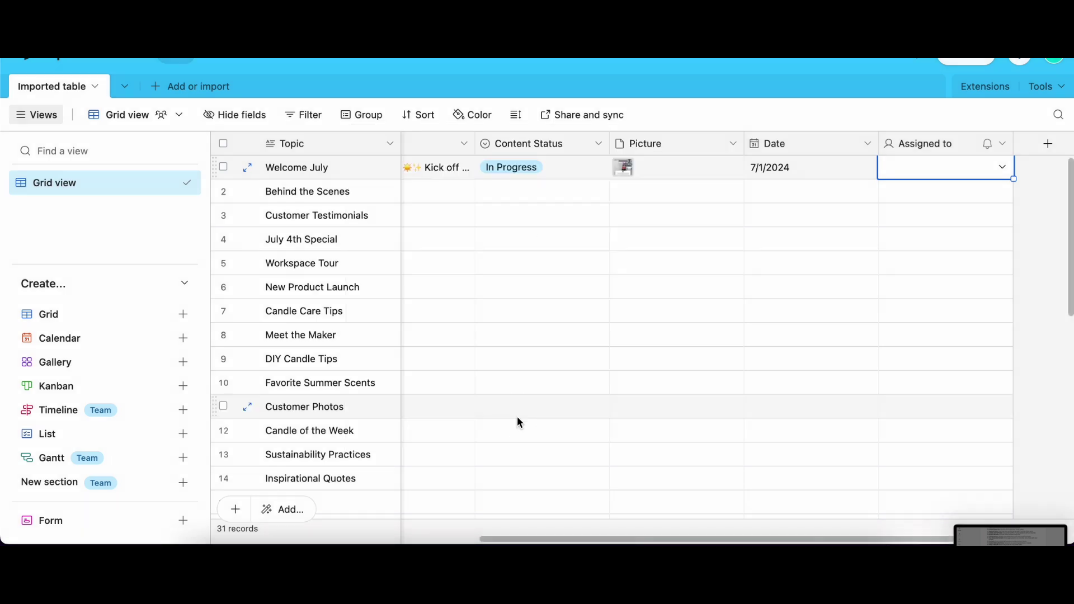
scroll(636, 387, "down", 1)
scroll(636, 387, "up", 1)
scroll(636, 387, "left", 5)
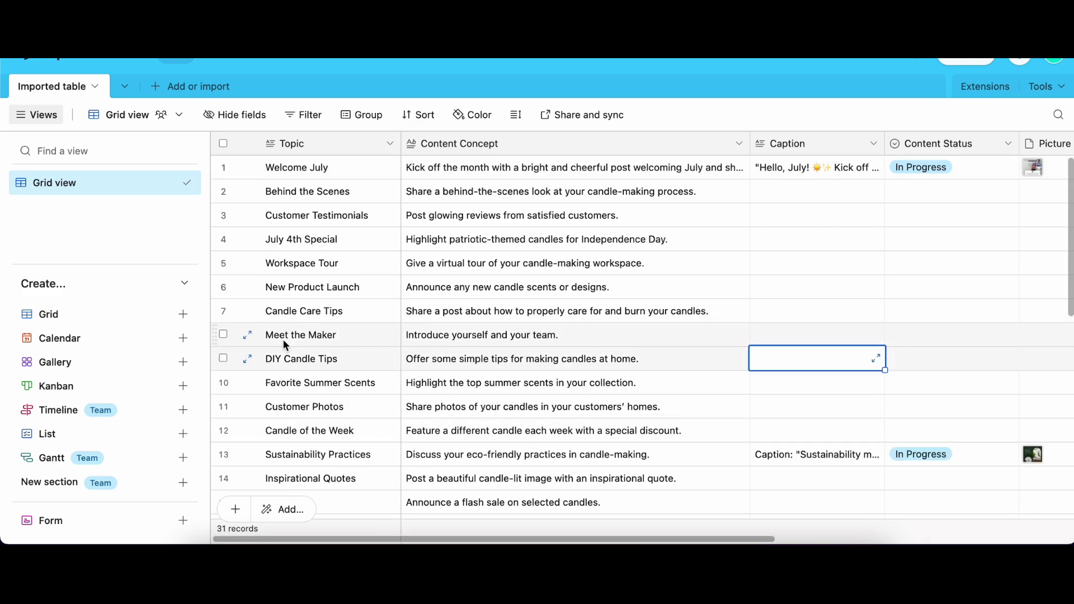
scroll(684, 280, "down", 1)
scroll(687, 286, "up", 1)
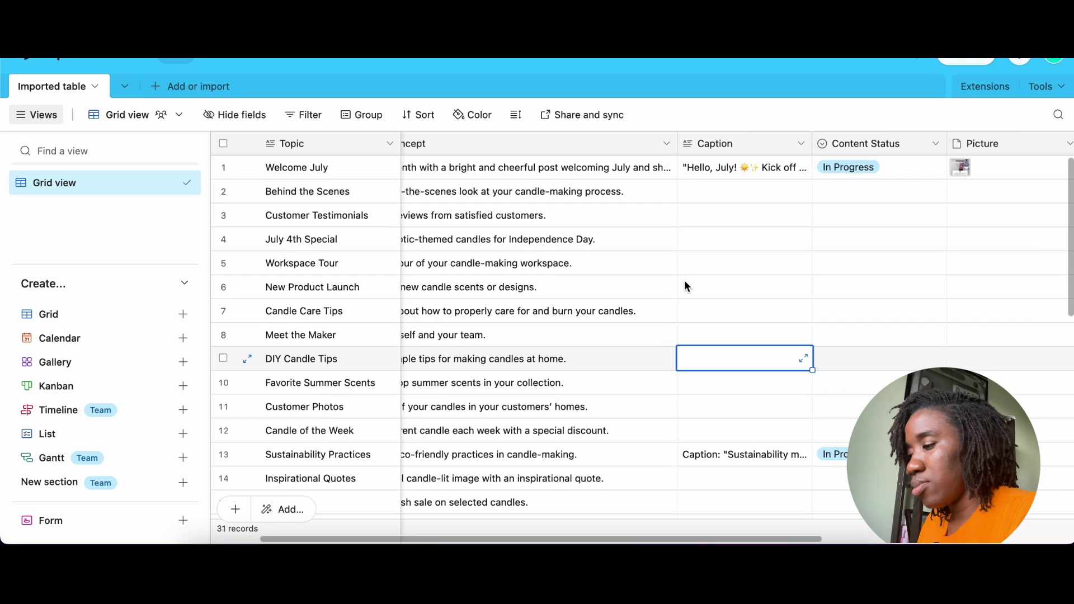
scroll(687, 285, "right", 8)
scroll(690, 286, "left", 8)
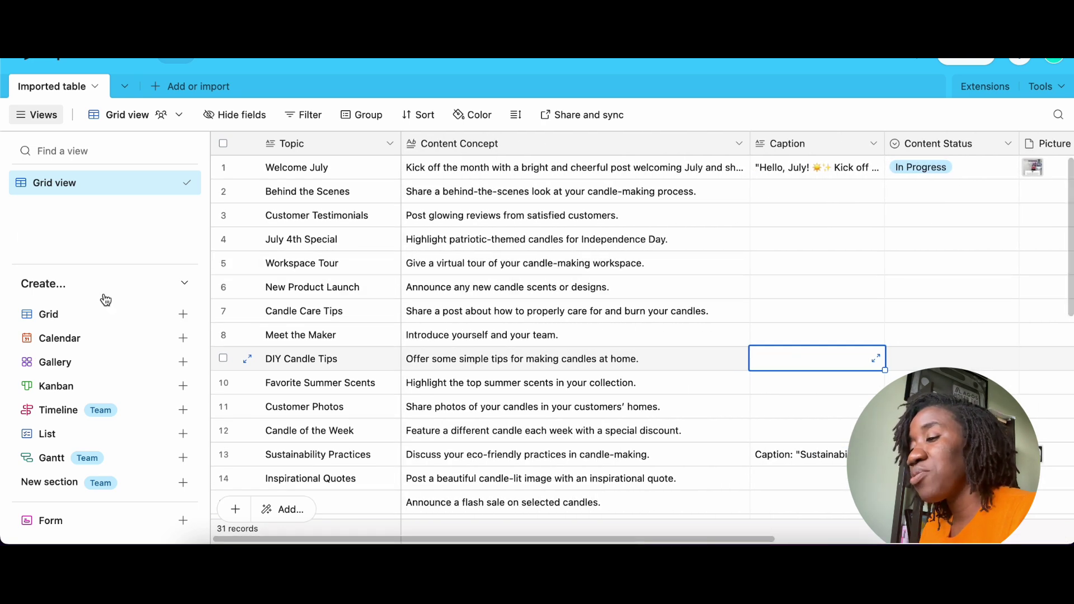
Create a calendar view named Calendar that places the records by the Date field
mouse_move(90, 313)
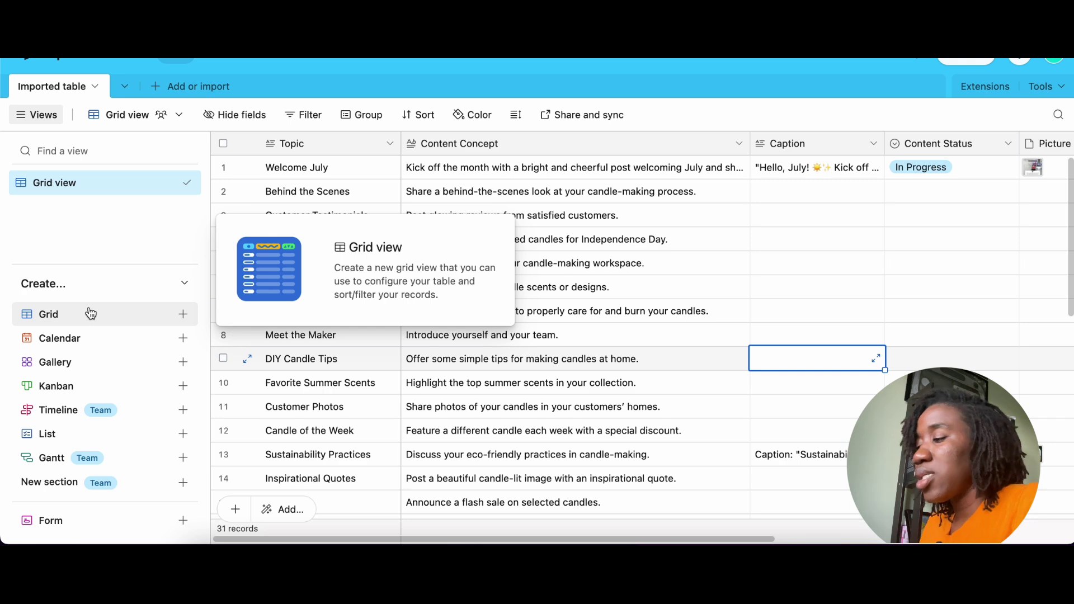
left_click(129, 338)
left_click(422, 516)
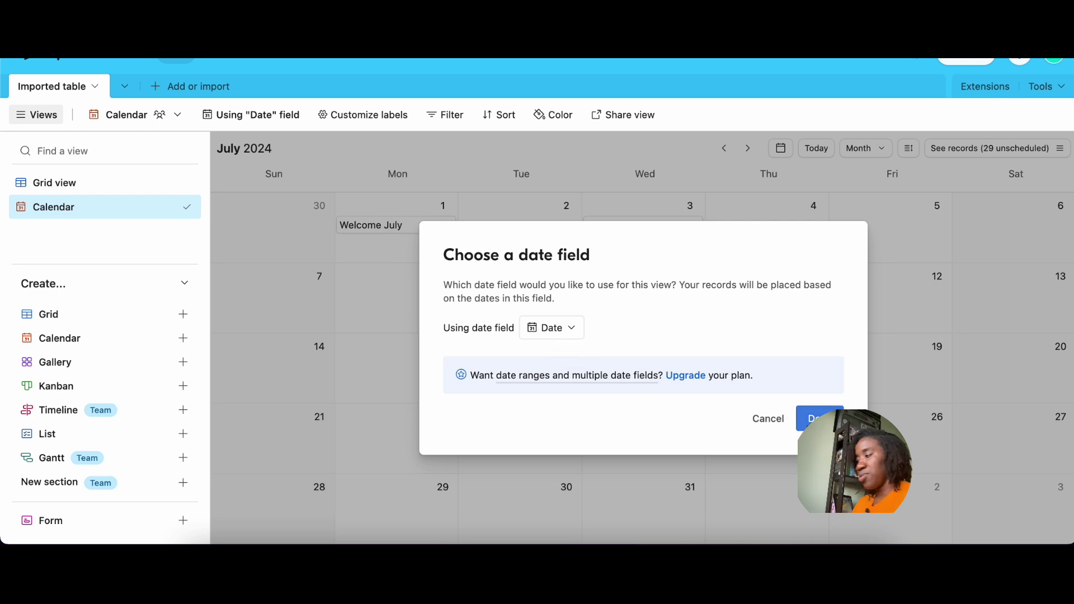
left_click(811, 418)
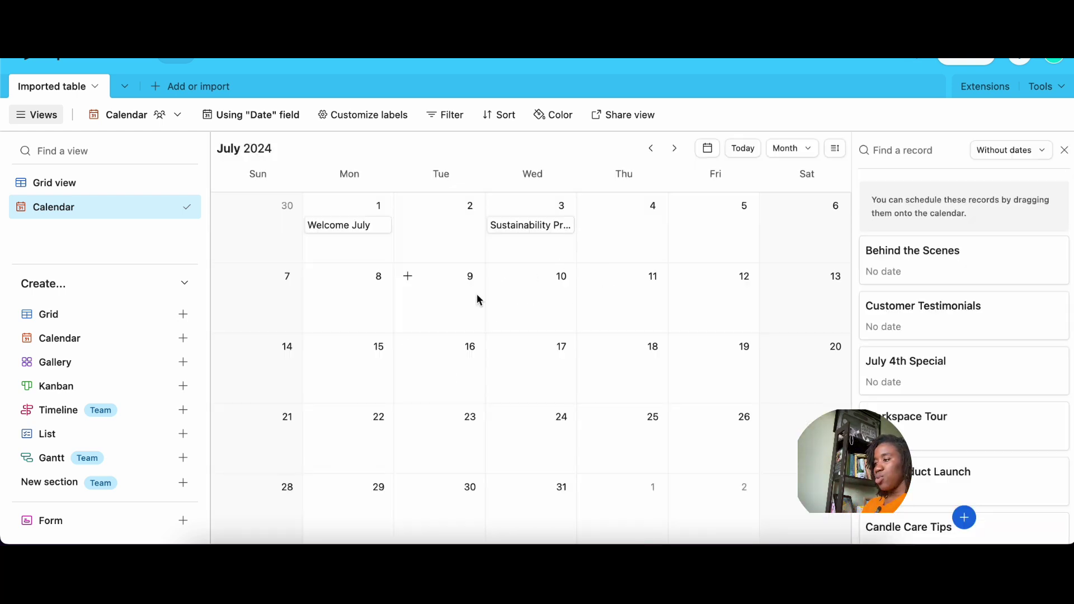
Examine the Sustainability Practices and Welcome July entries in the calendar view
left_click(548, 235)
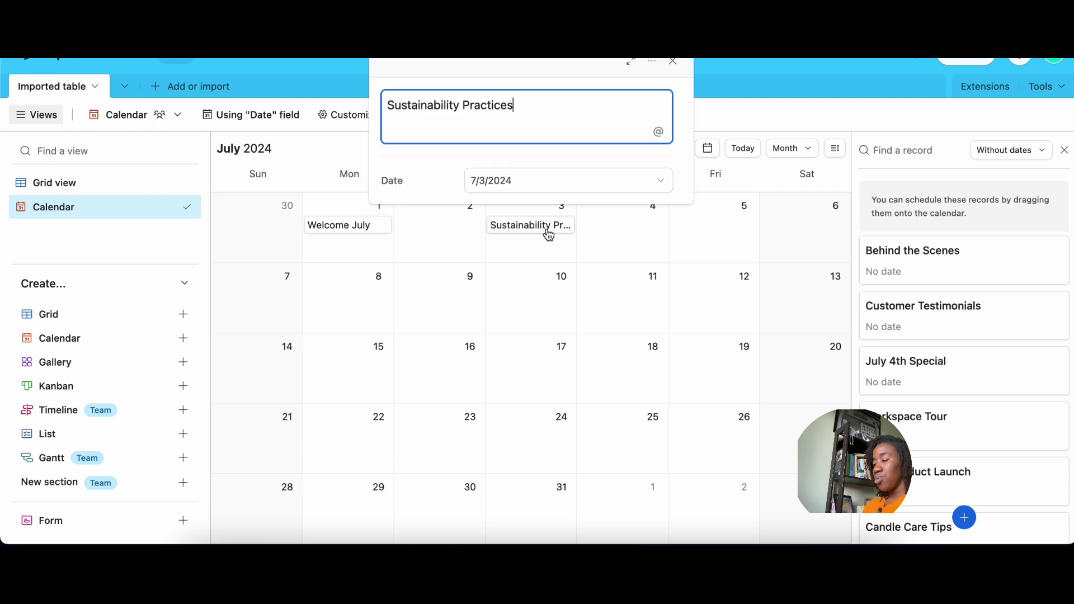
left_click(547, 230)
left_click(364, 229)
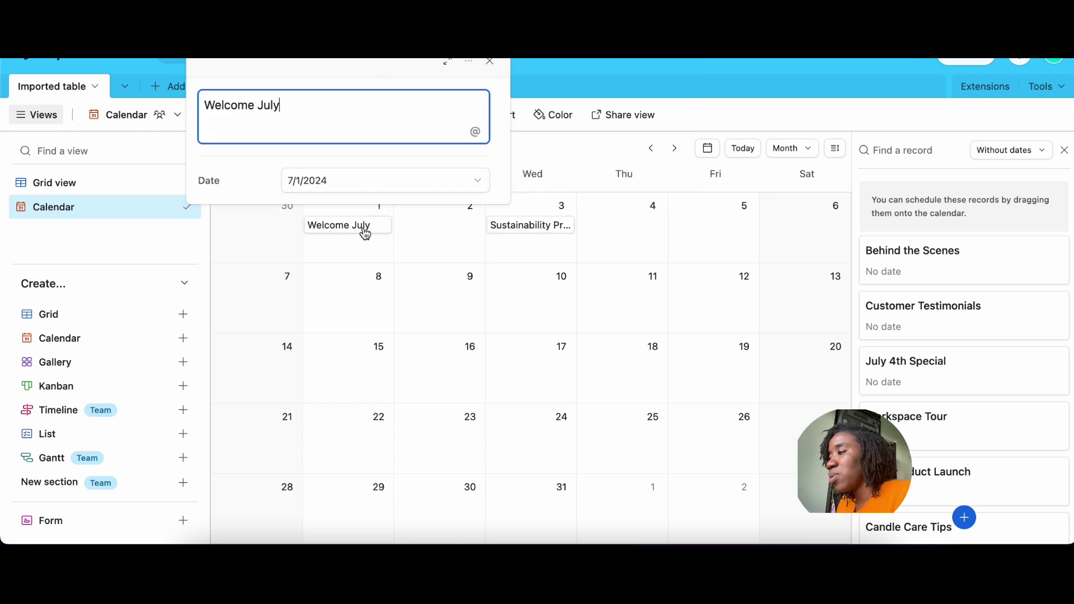
left_click(438, 277)
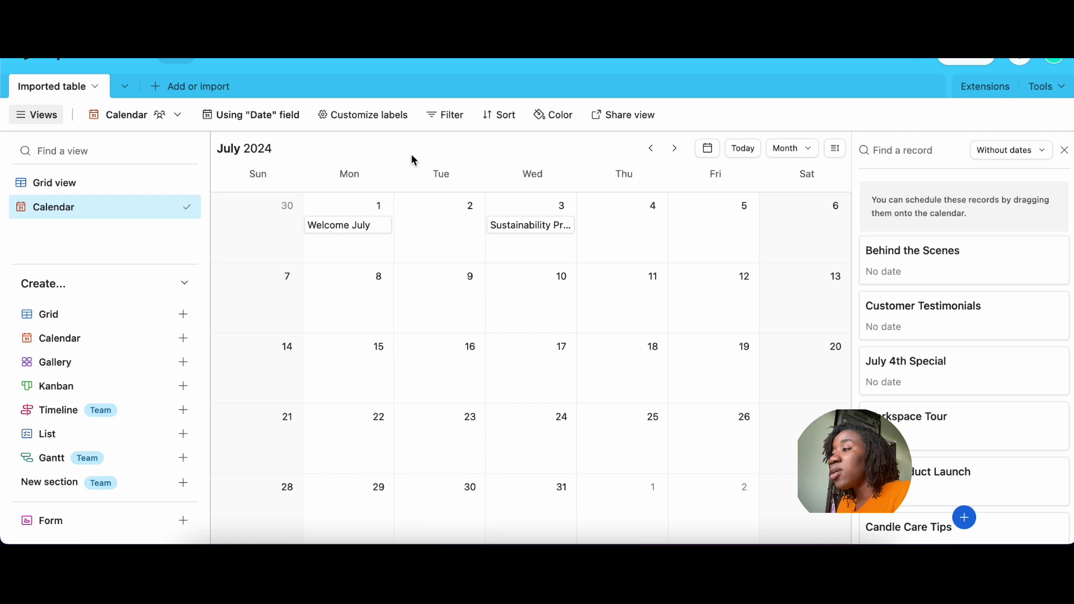
Add the Assigned to and Picture fields to the labels of the calendar entries
left_click(393, 114)
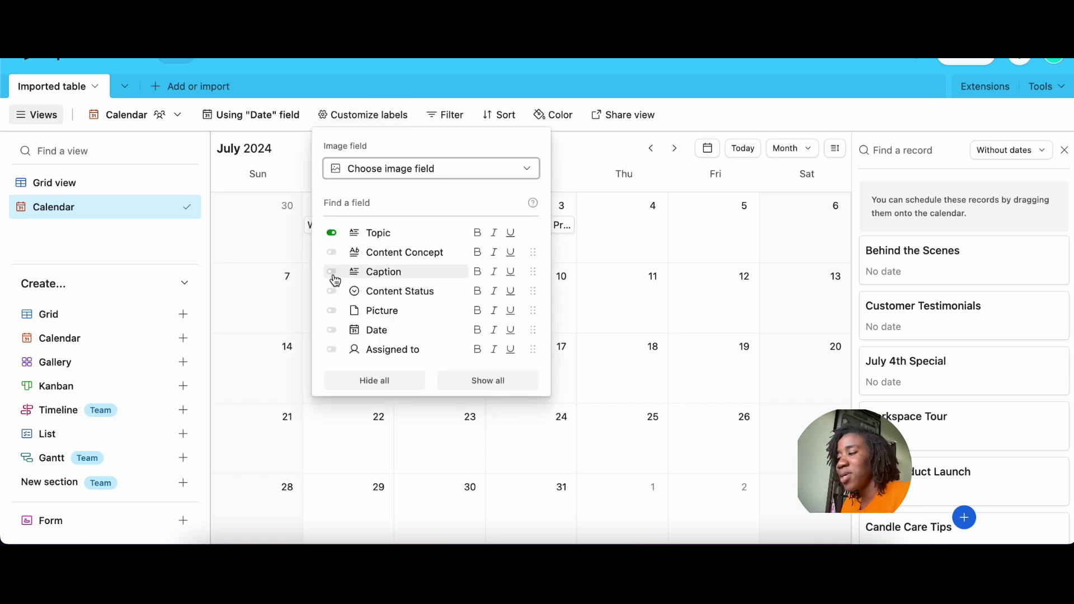
left_click(332, 349)
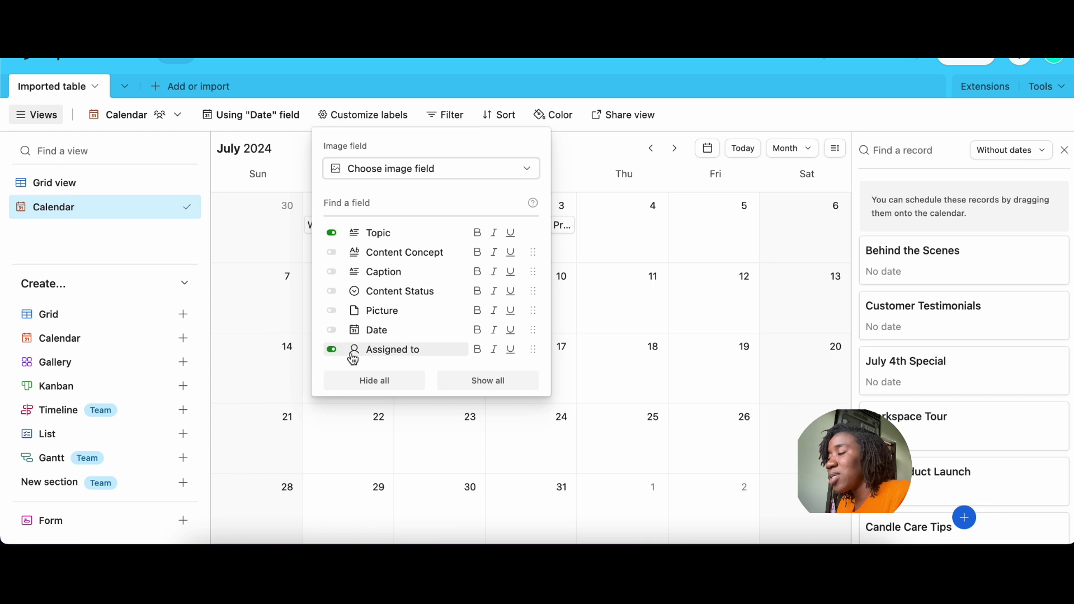
left_click(332, 310)
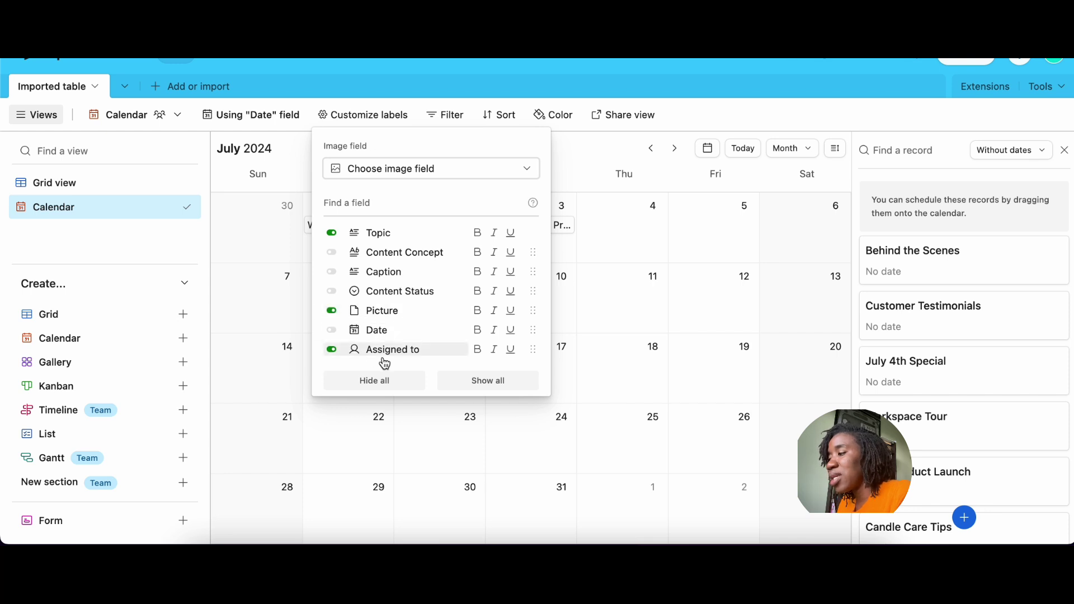
left_click(565, 312)
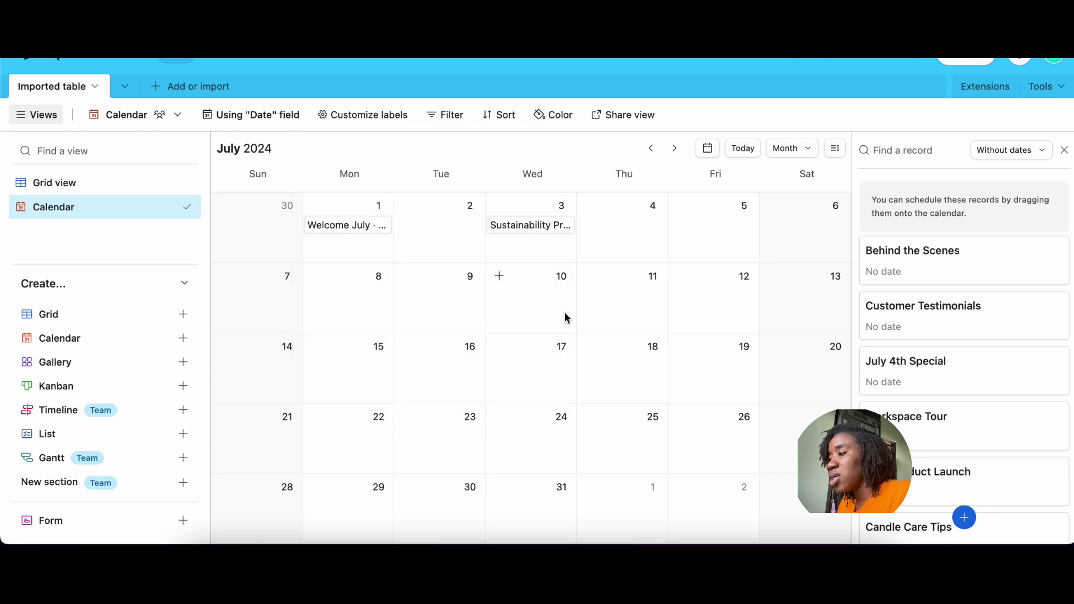
left_click(332, 118)
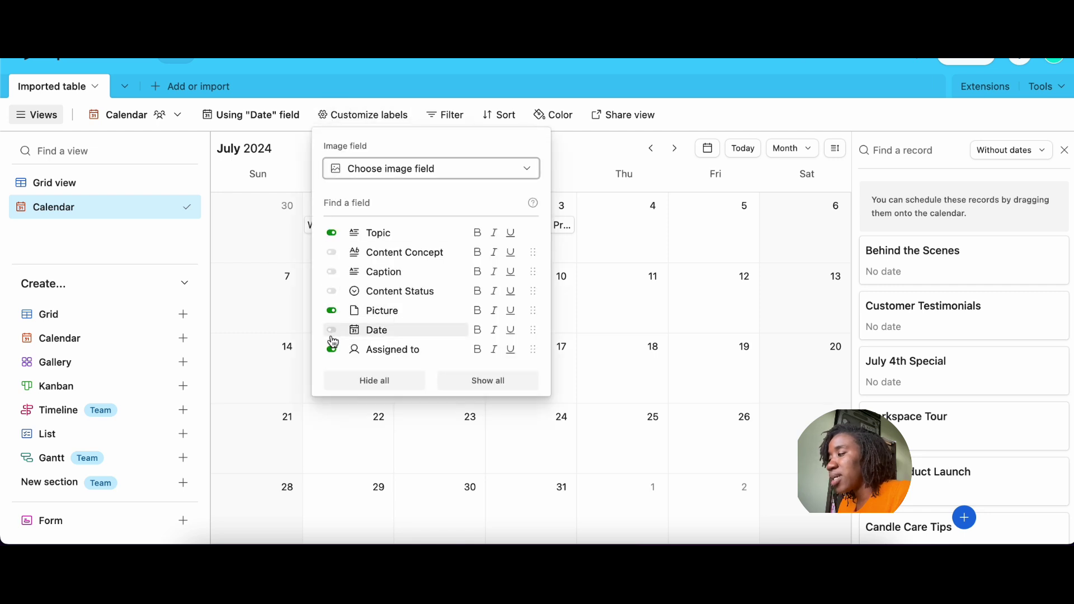
left_click(683, 278)
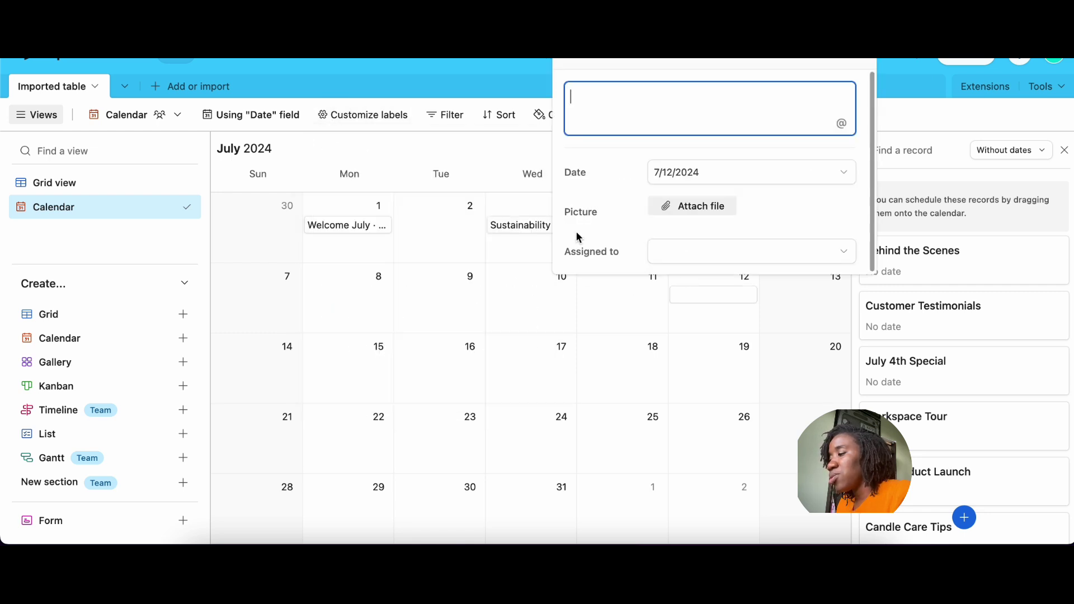
left_click(509, 241)
Open the Sustainability Practices entry on July 3 and review its date, picture and assignment fields
left_click(514, 233)
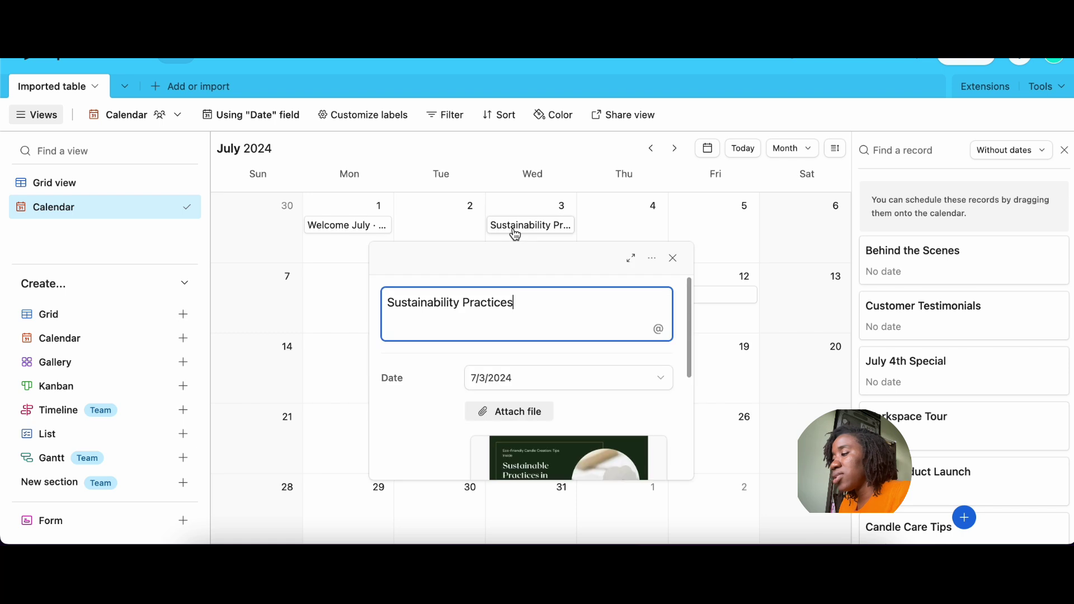
scroll(522, 347, "down", 5)
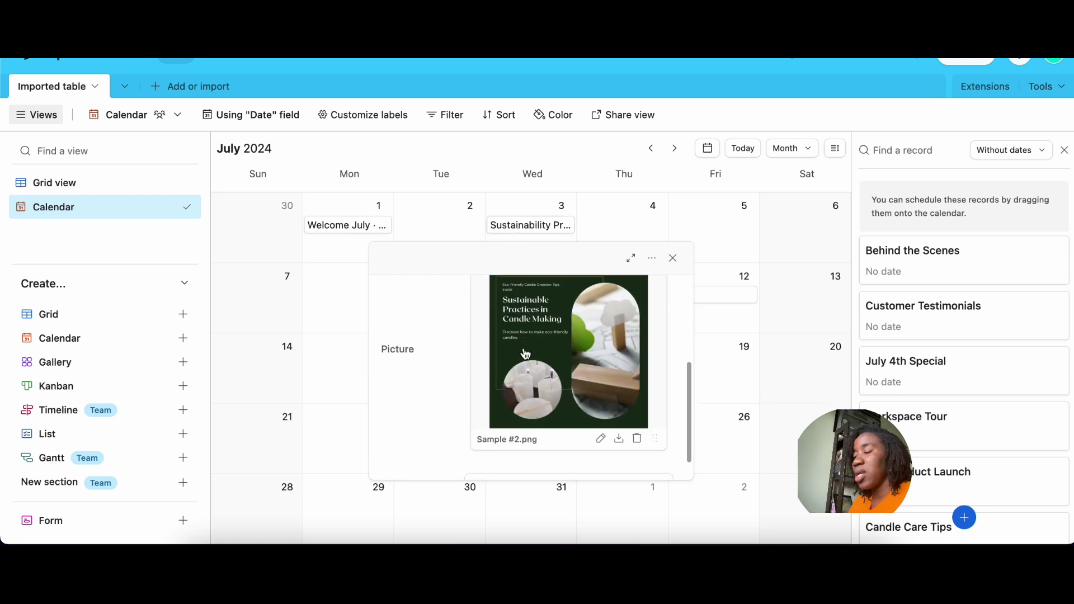
scroll(525, 354, "up", 4)
scroll(525, 353, "up", 2)
scroll(522, 348, "down", 5)
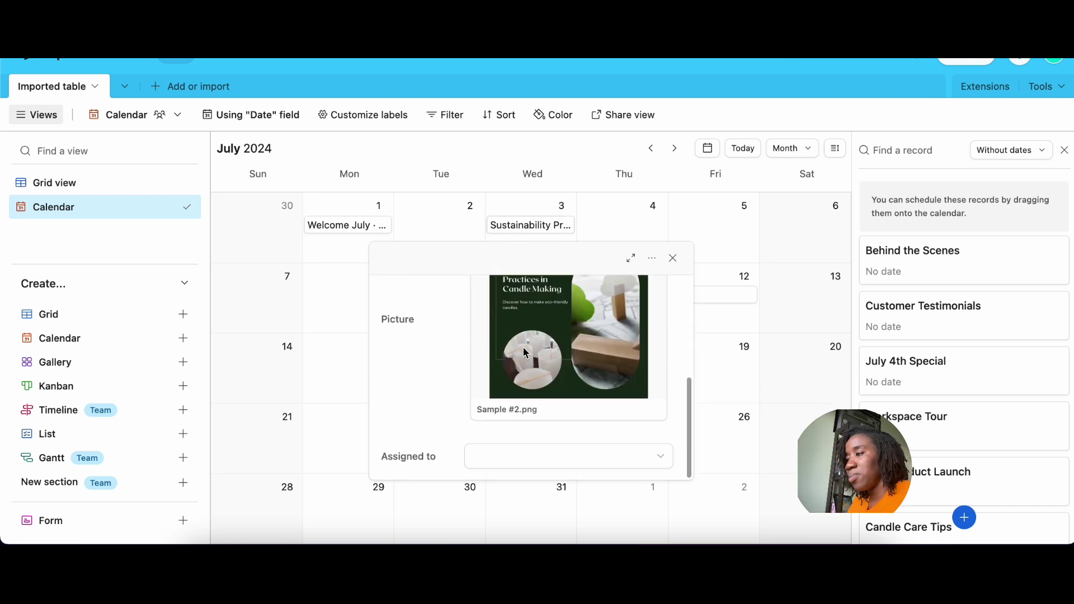
left_click(473, 175)
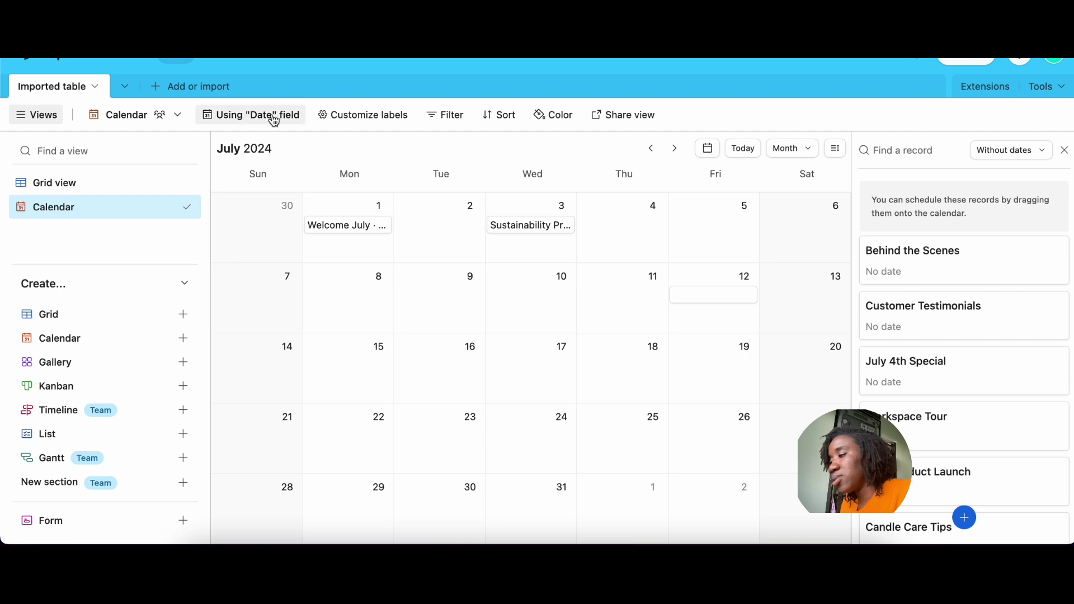
Add the Content Status field to the labels of the calendar entries
left_click(347, 114)
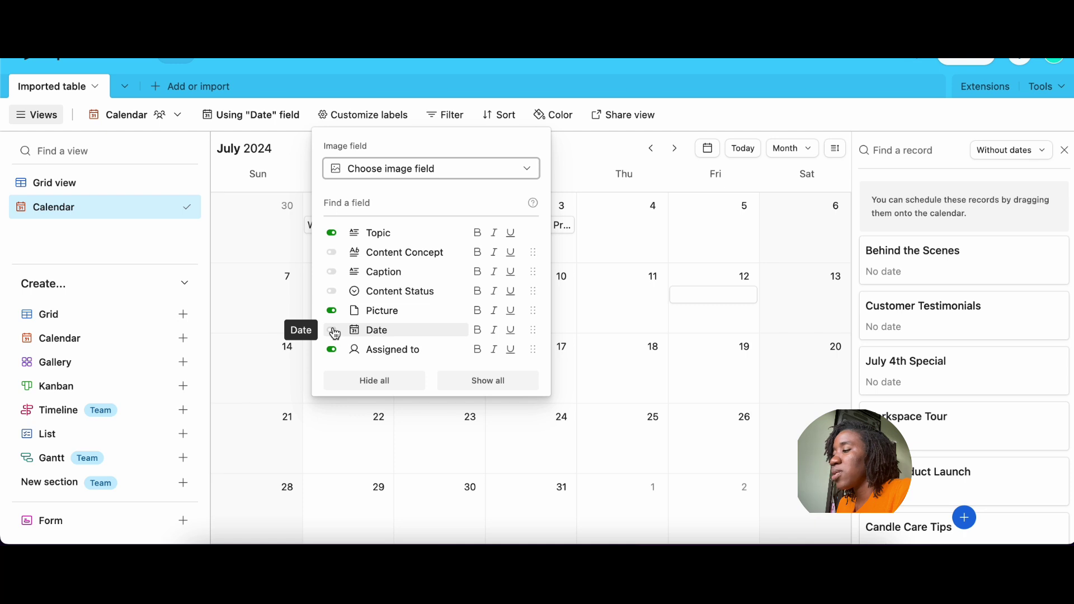
left_click(331, 292)
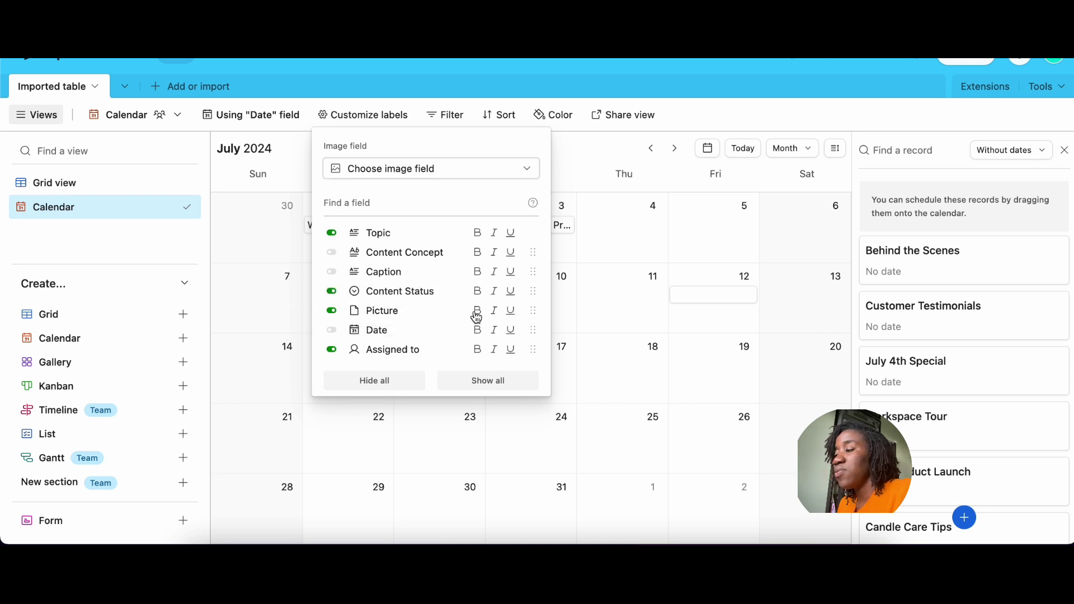
left_click(585, 241)
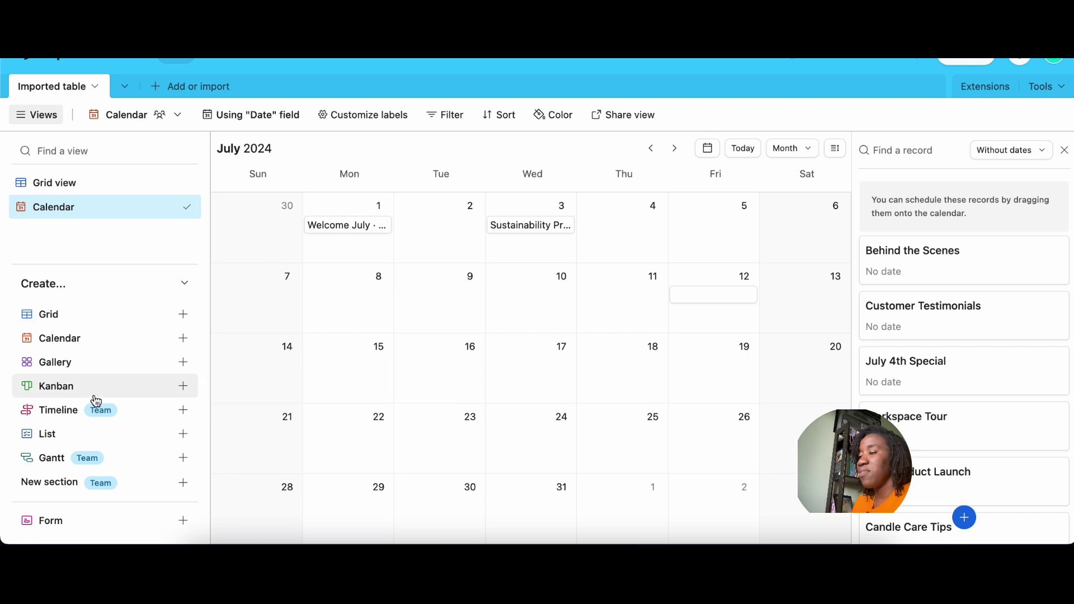
Create a collaborative gallery view named Gallery and look over its first cards
left_click(188, 368)
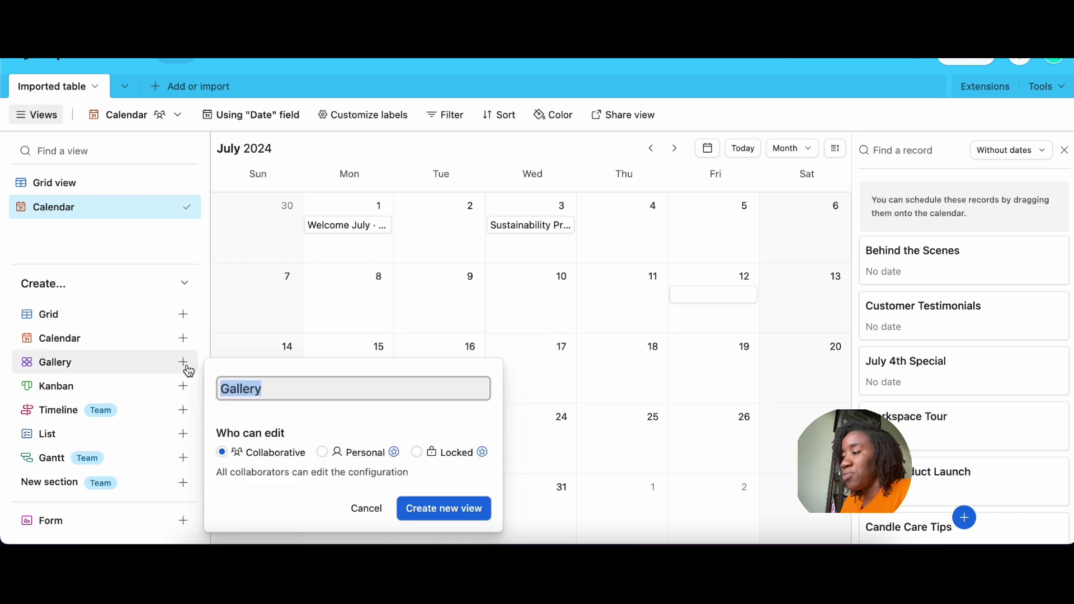
left_click(419, 510)
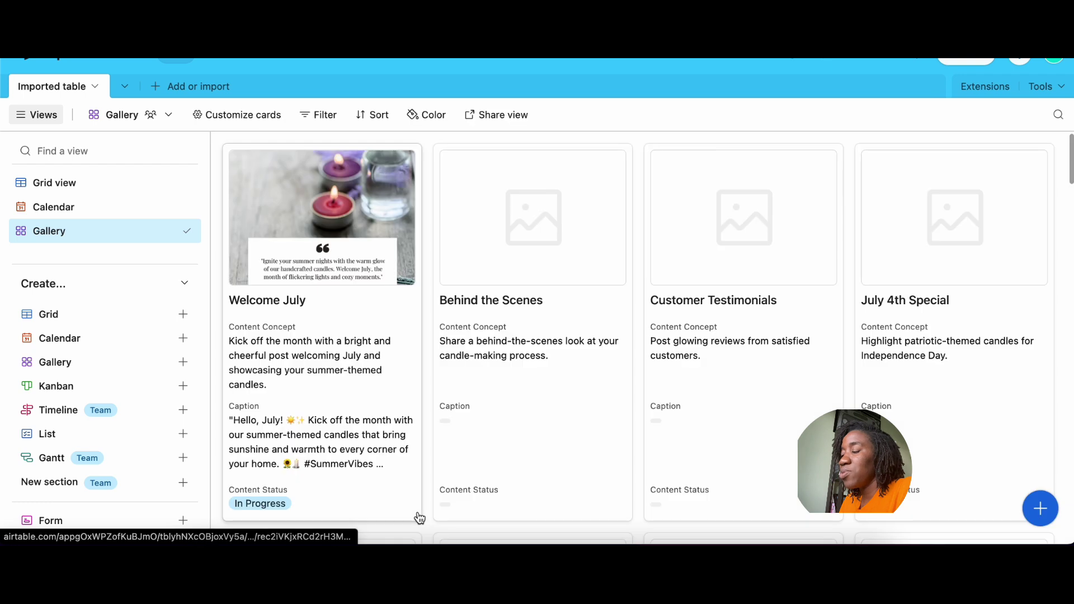
scroll(425, 437, "down", 3)
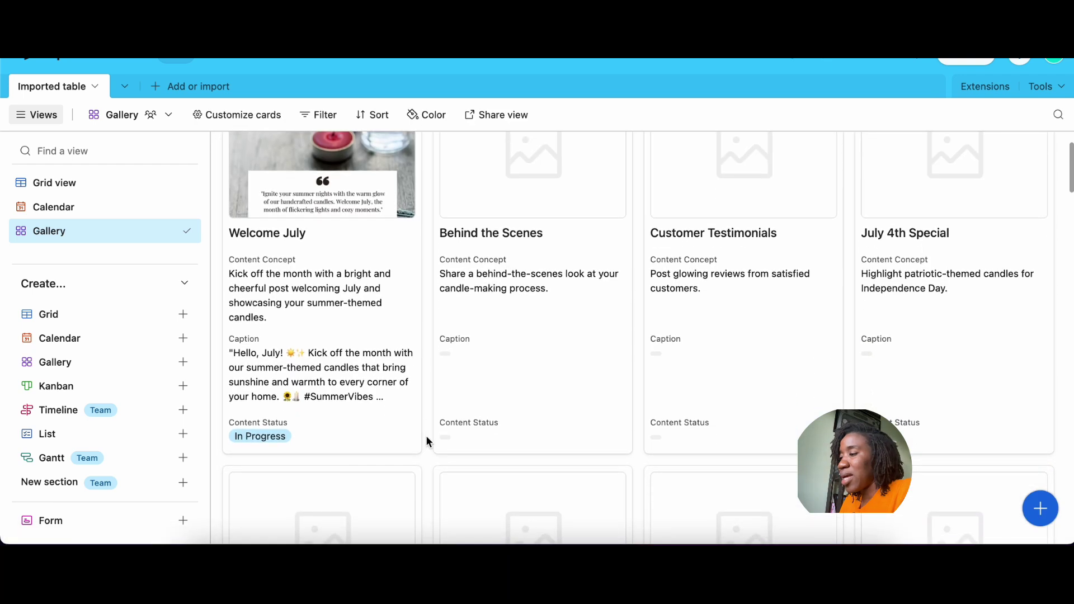
scroll(426, 442, "up", 3)
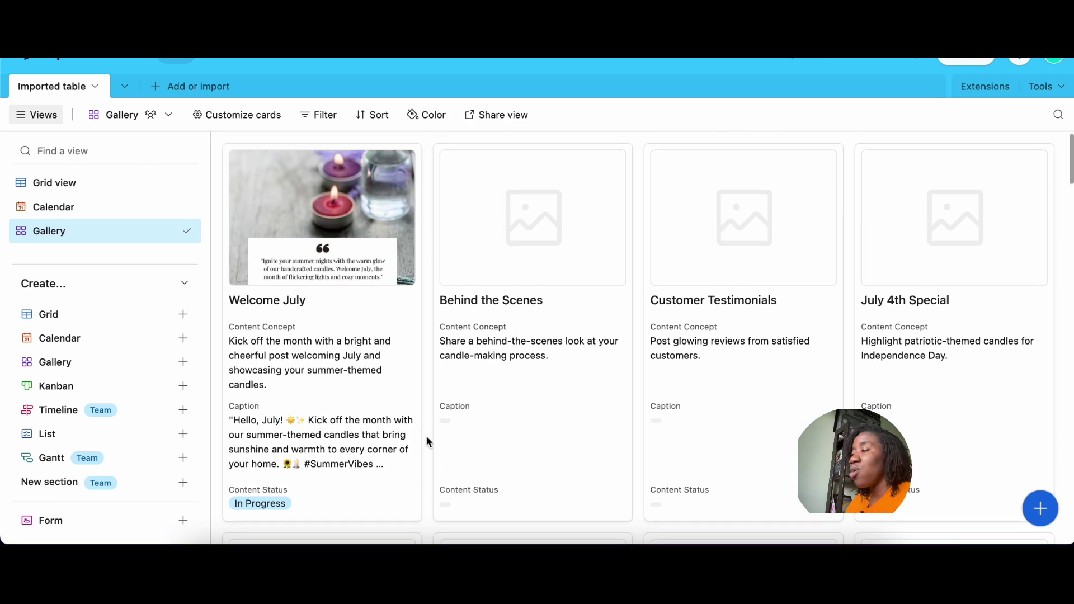
Move the Sustainability Practices card up the gallery, placing it between Workspace Tour and New Product Launch
scroll(426, 441, "down", 3)
scroll(427, 442, "down", 10)
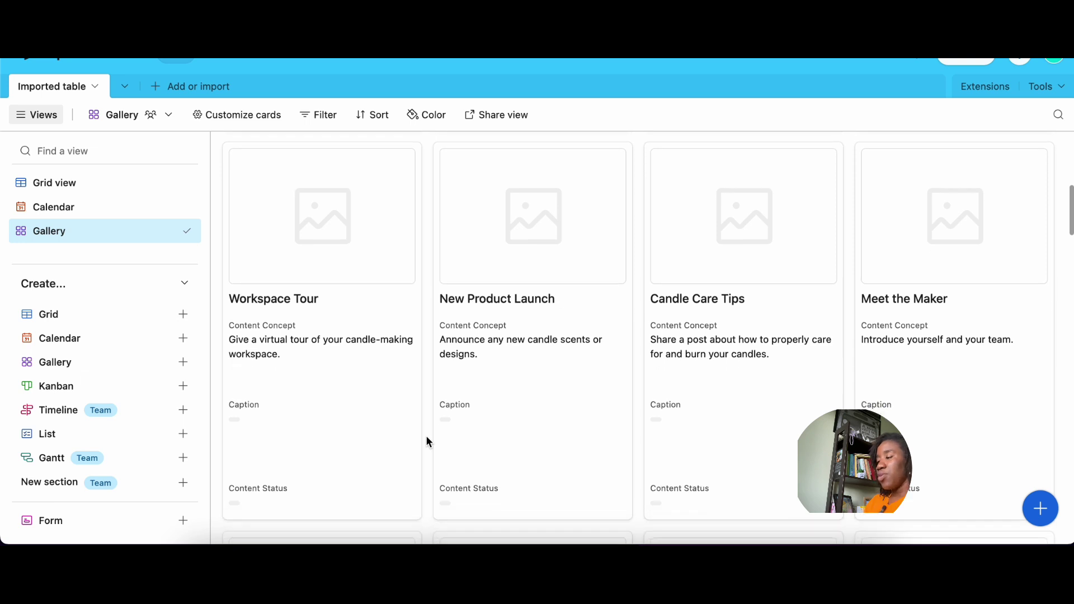
scroll(426, 441, "down", 9)
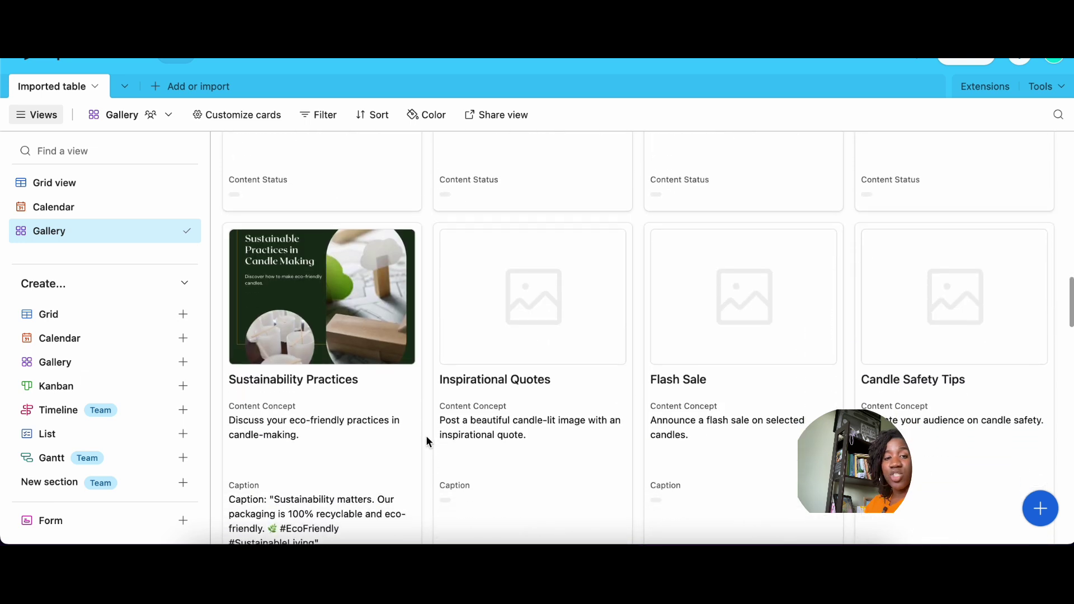
left_click_drag(403, 415, 431, 223)
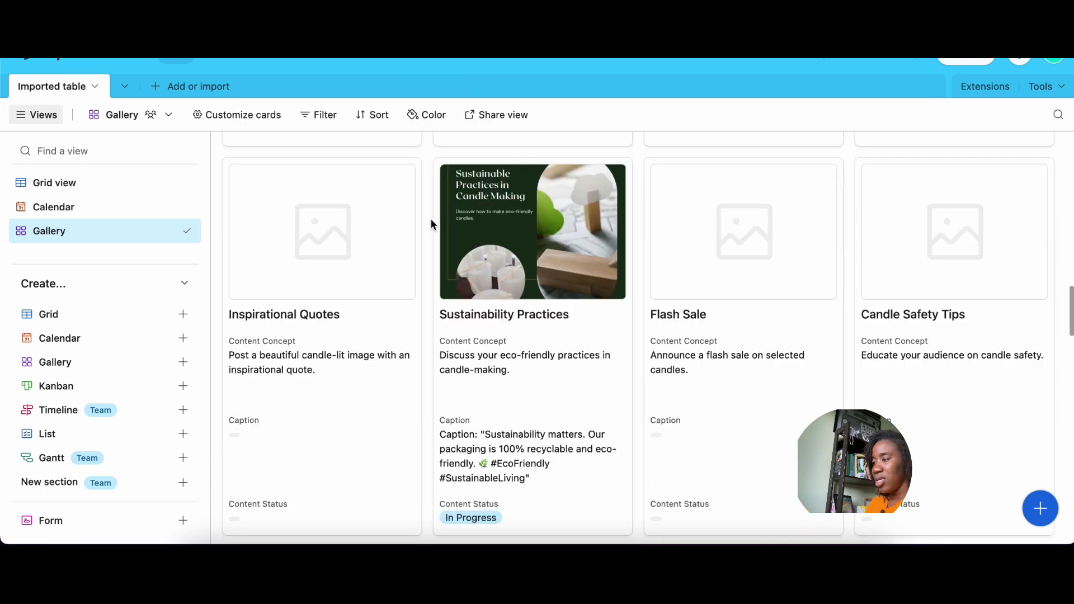
scroll(482, 308, "up", 1)
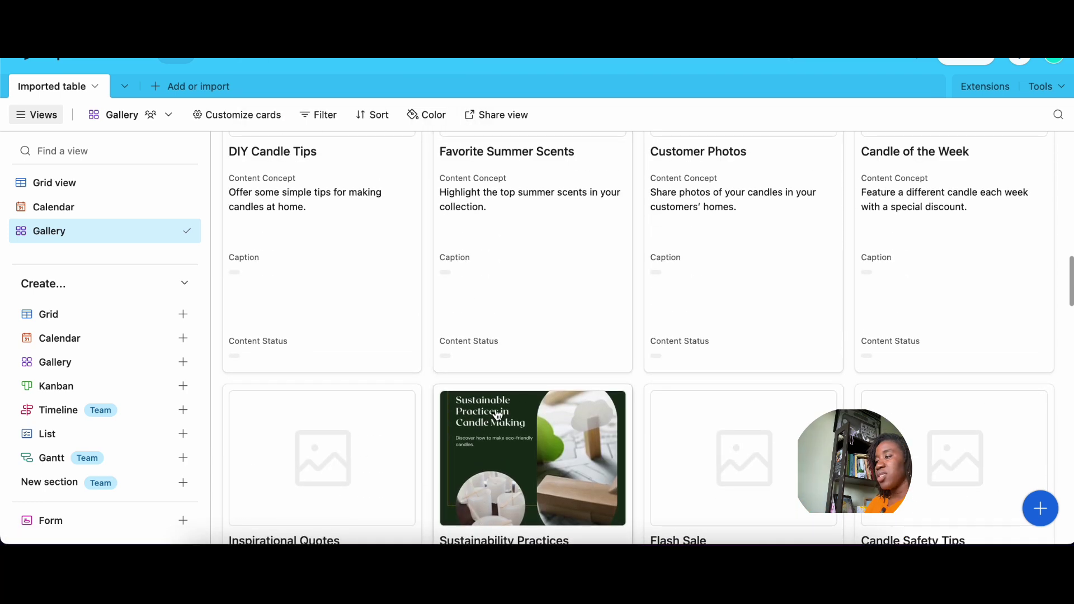
left_click_drag(615, 436, 412, 199)
scroll(412, 223, "up", 8)
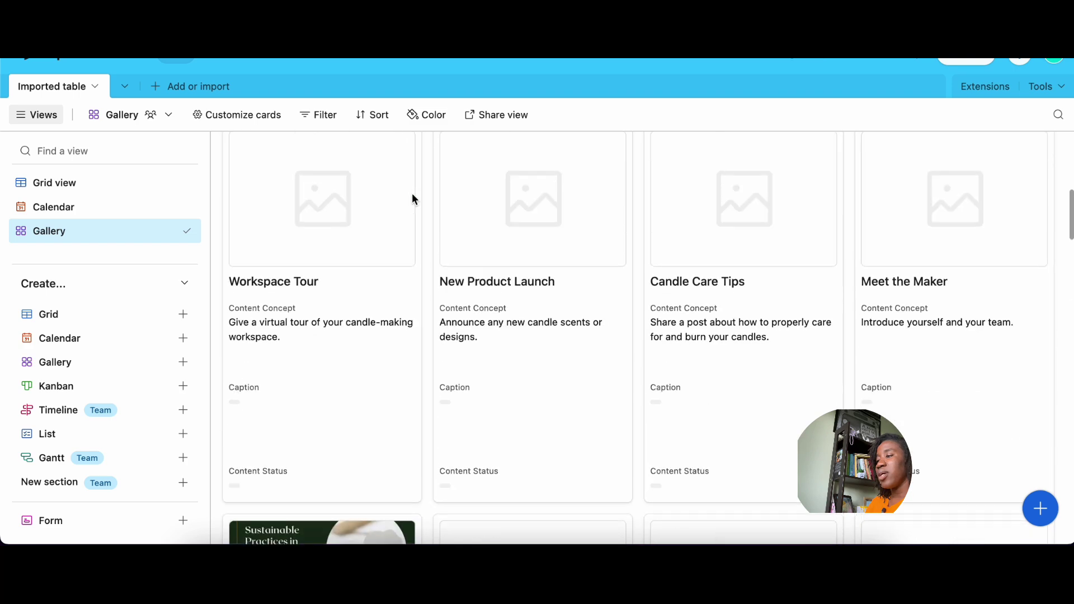
scroll(412, 307, "down", 2)
left_click_drag(369, 474, 450, 212)
scroll(452, 208, "up", 3)
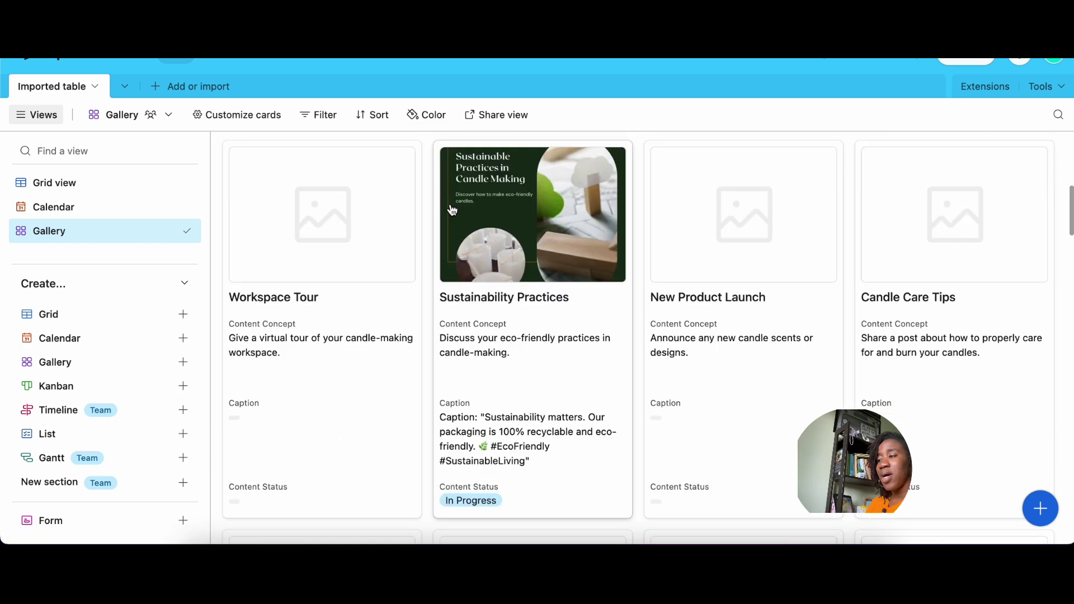
Sort the gallery cards by the Date field from Earliest → Latest
left_click(374, 126)
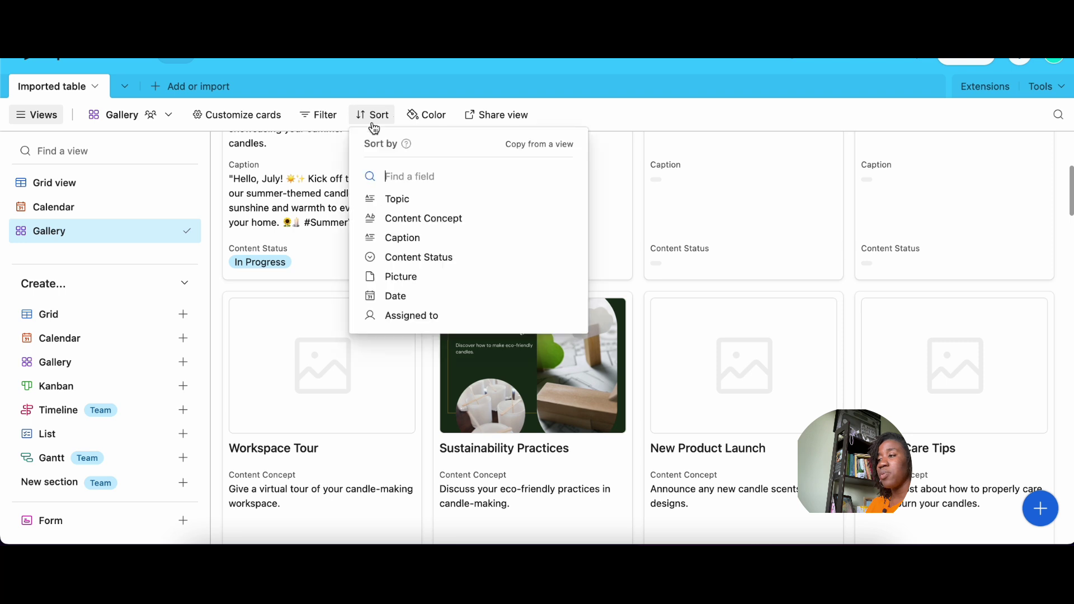
left_click(397, 296)
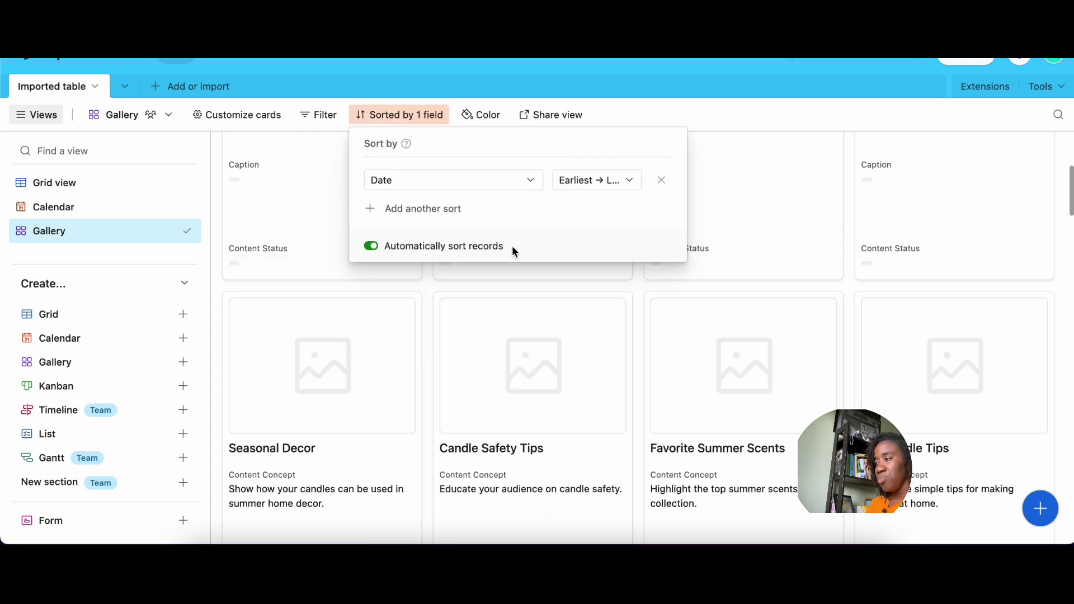
left_click(532, 299)
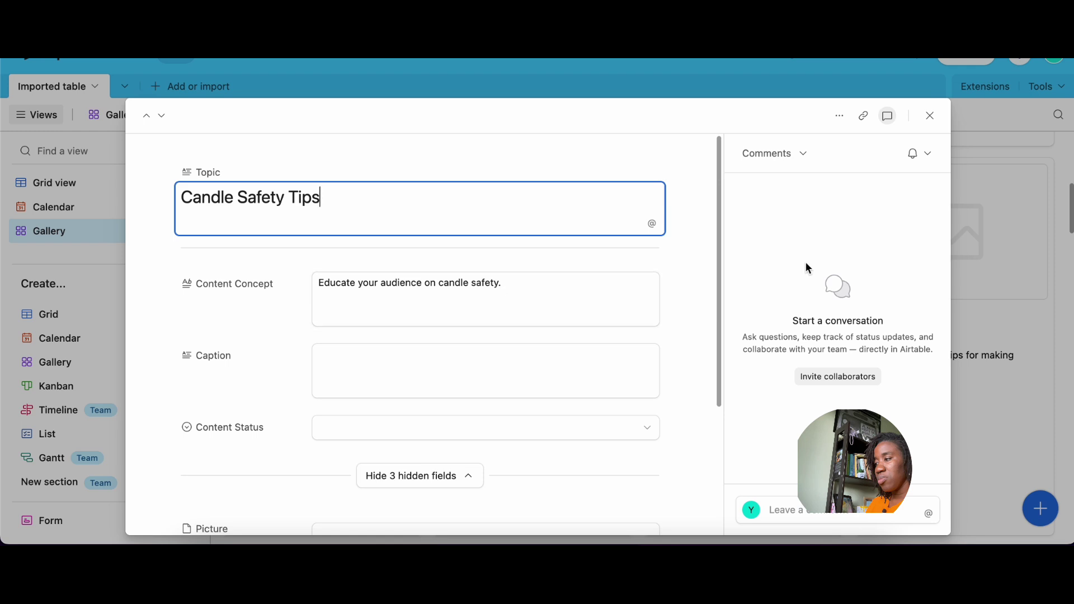
left_click(929, 115)
scroll(789, 277, "up", 3)
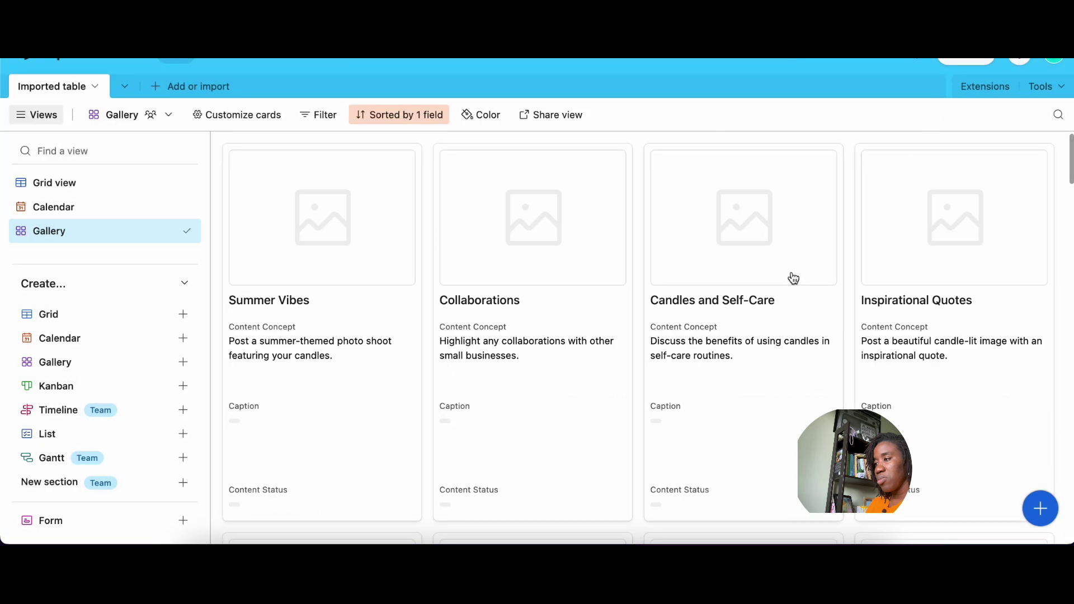
Change the gallery's Date sort order to Latest → Earliest
left_click(433, 115)
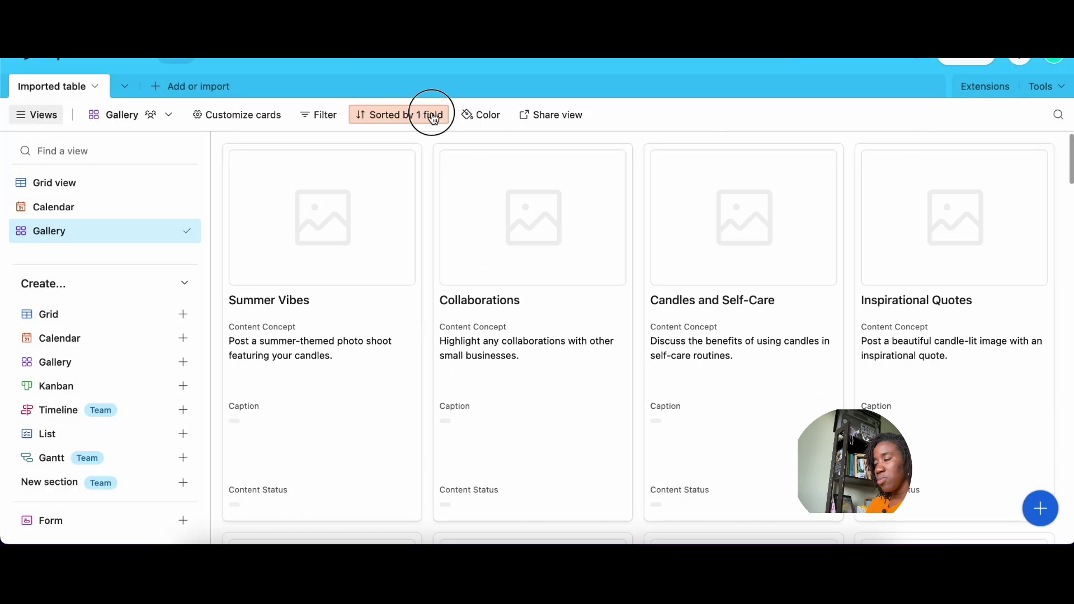
left_click(602, 180)
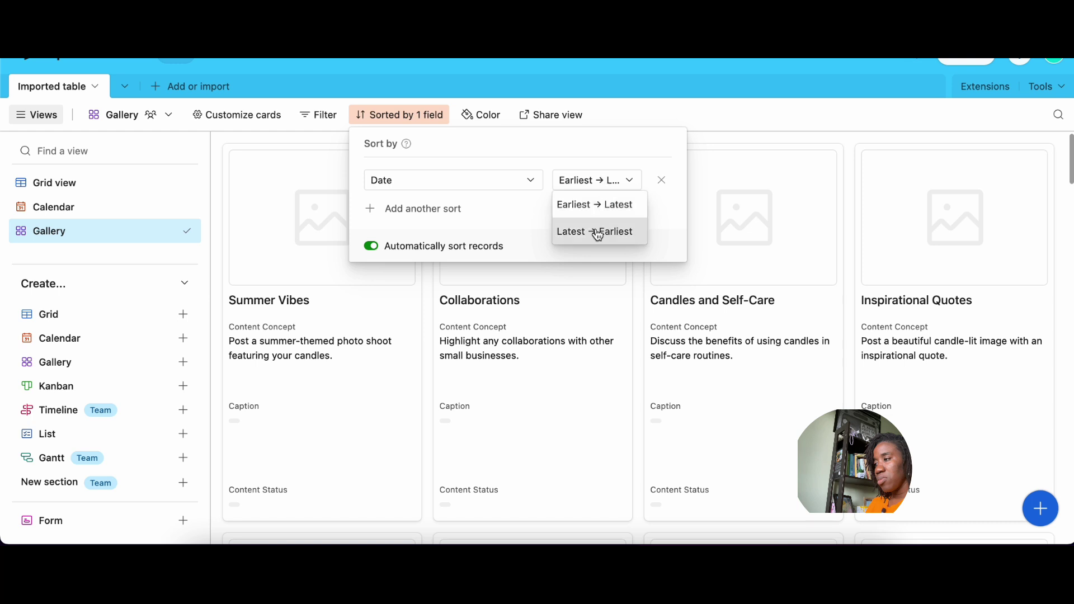
left_click(599, 231)
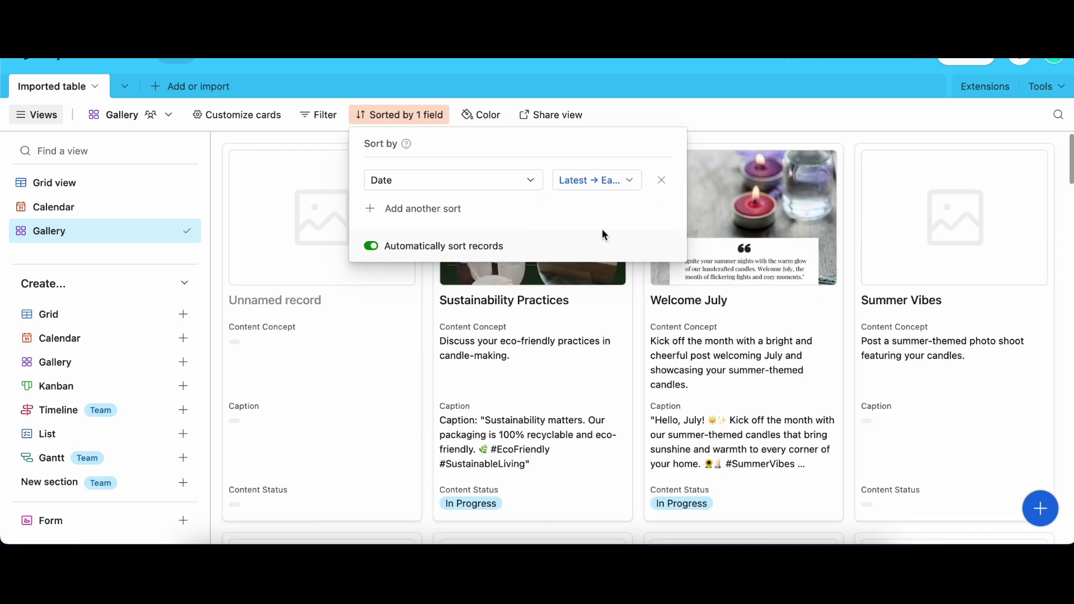
left_click(681, 111)
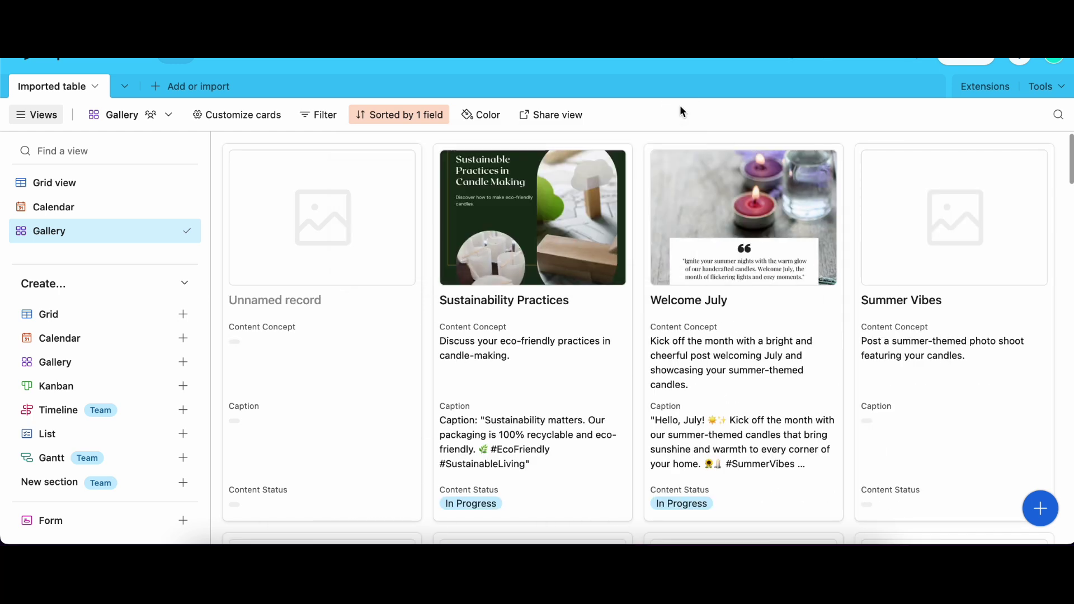
Set the gallery's Date sort order back to Earliest → Latest
left_click(415, 115)
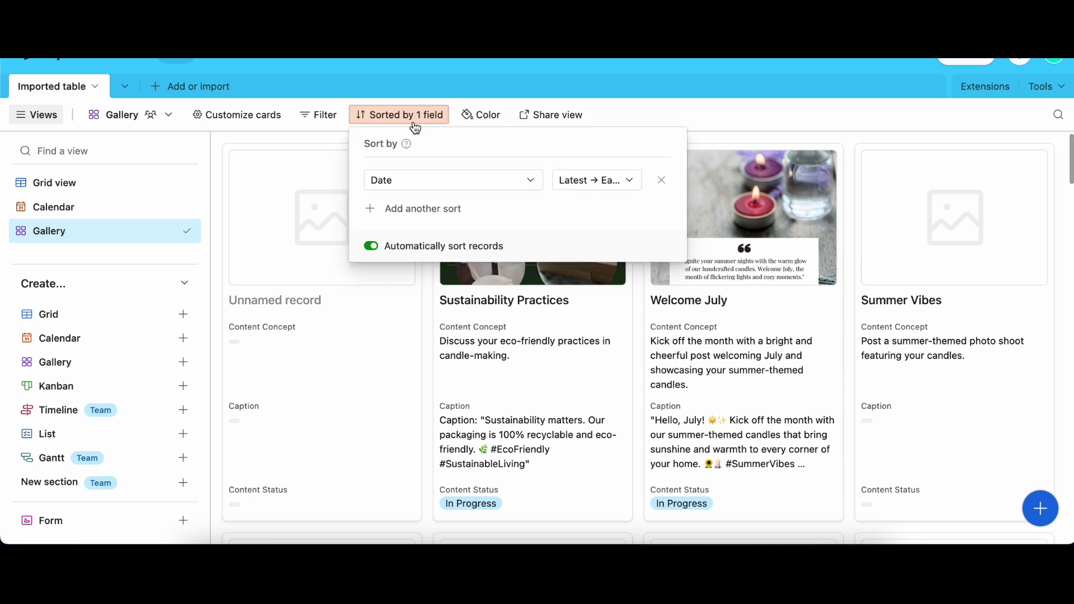
left_click(575, 181)
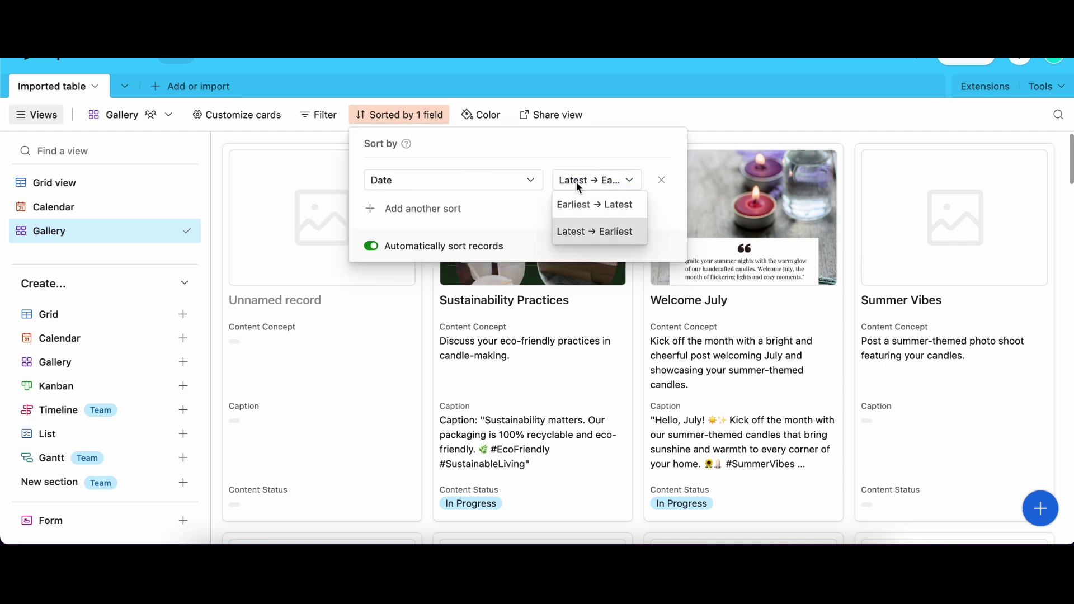
left_click(580, 211)
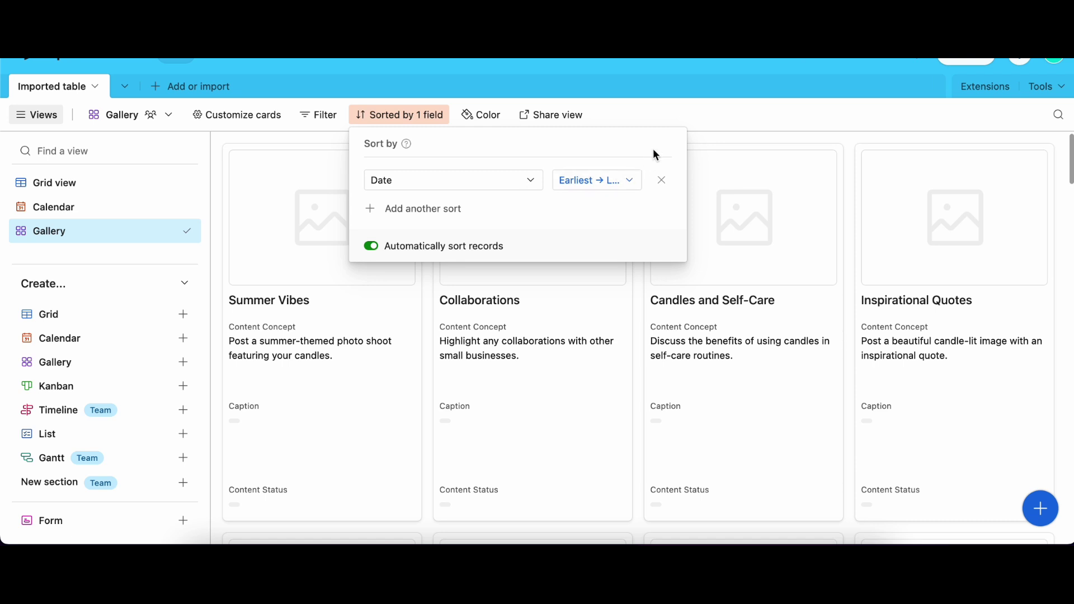
left_click(672, 125)
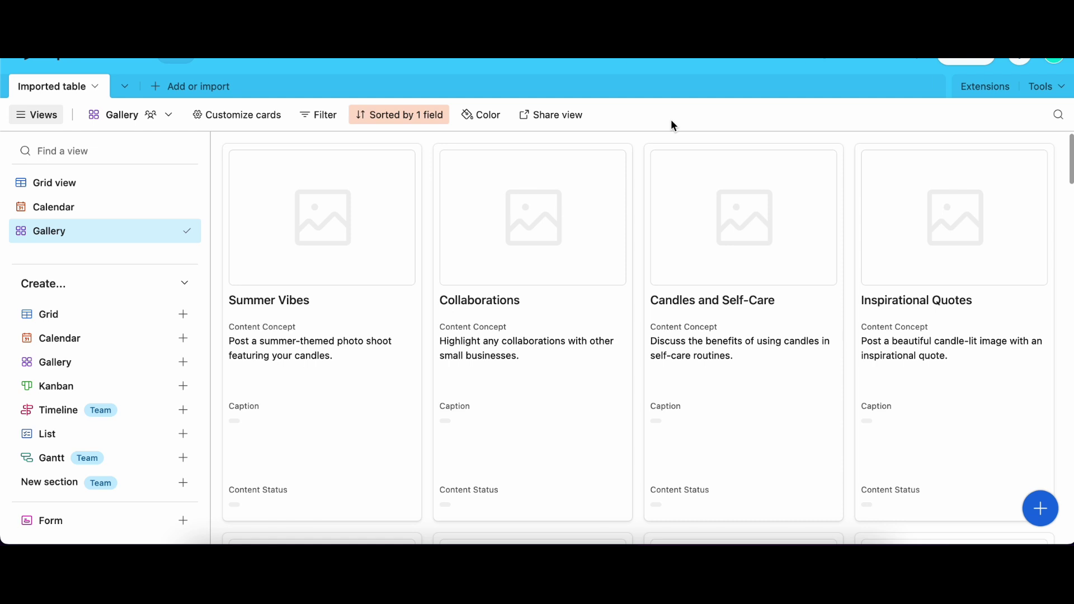
Undo the last sort changes made to the gallery cards
key("super+z")
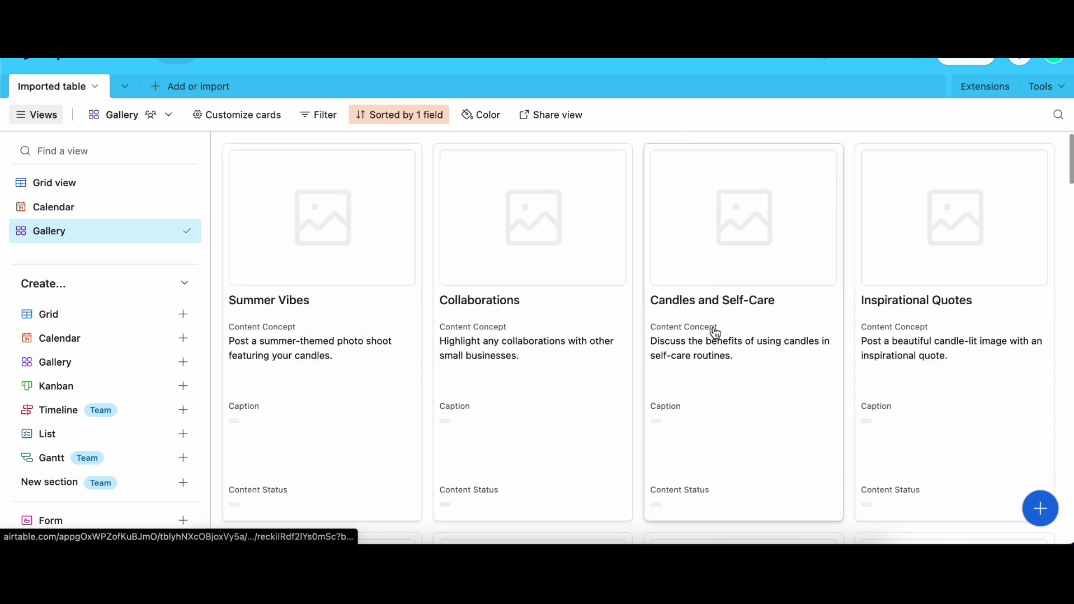
key("super+z")
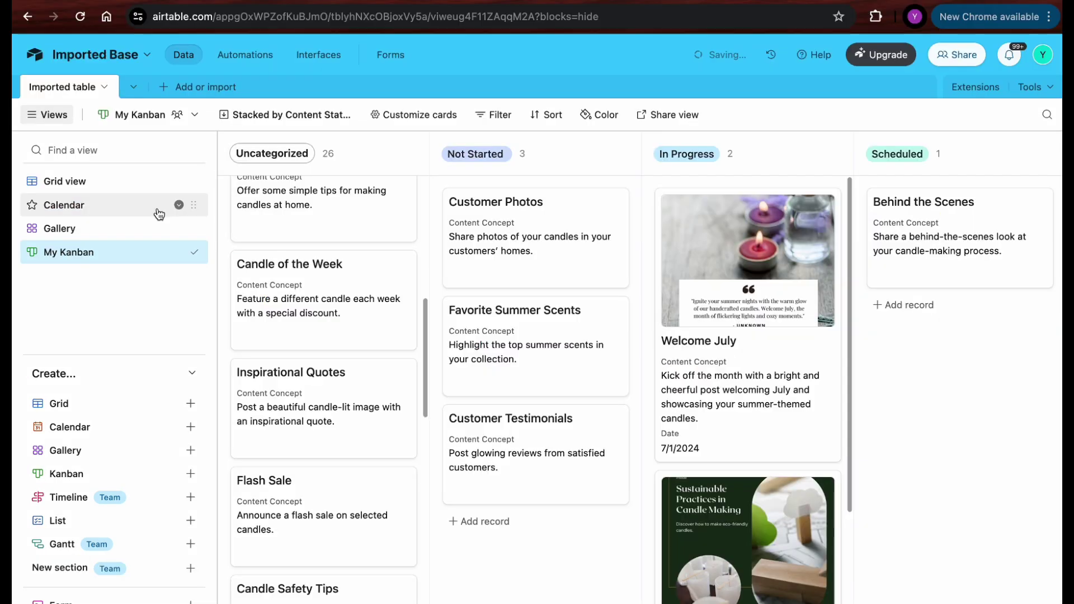
Switch to the Gallery view and hide the Caption and Picture fields on its cards
left_click(139, 235)
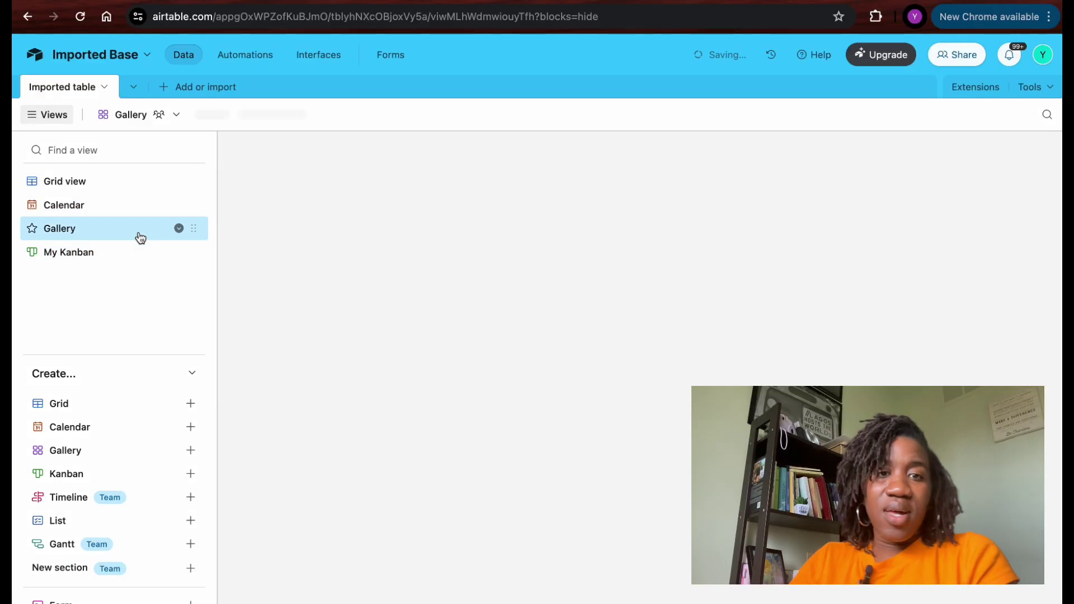
scroll(604, 338, "up", 1)
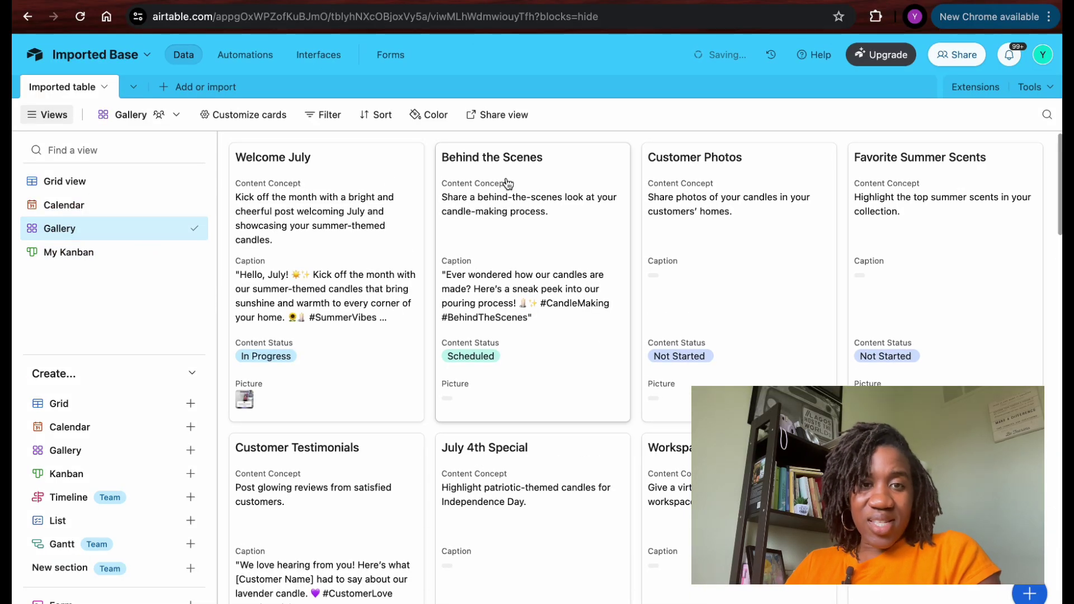
left_click(252, 116)
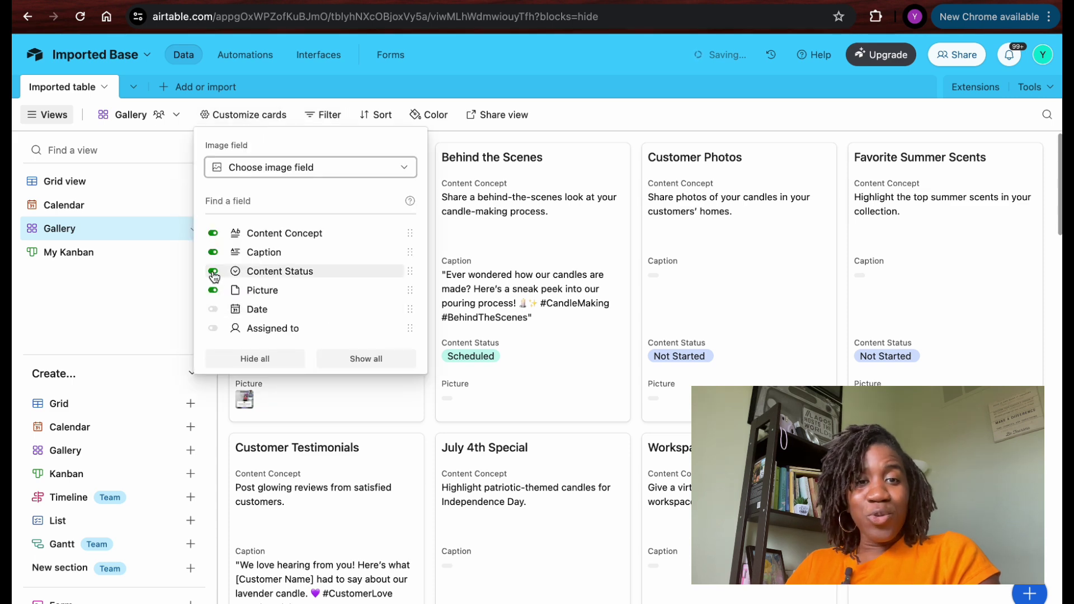
left_click(212, 252)
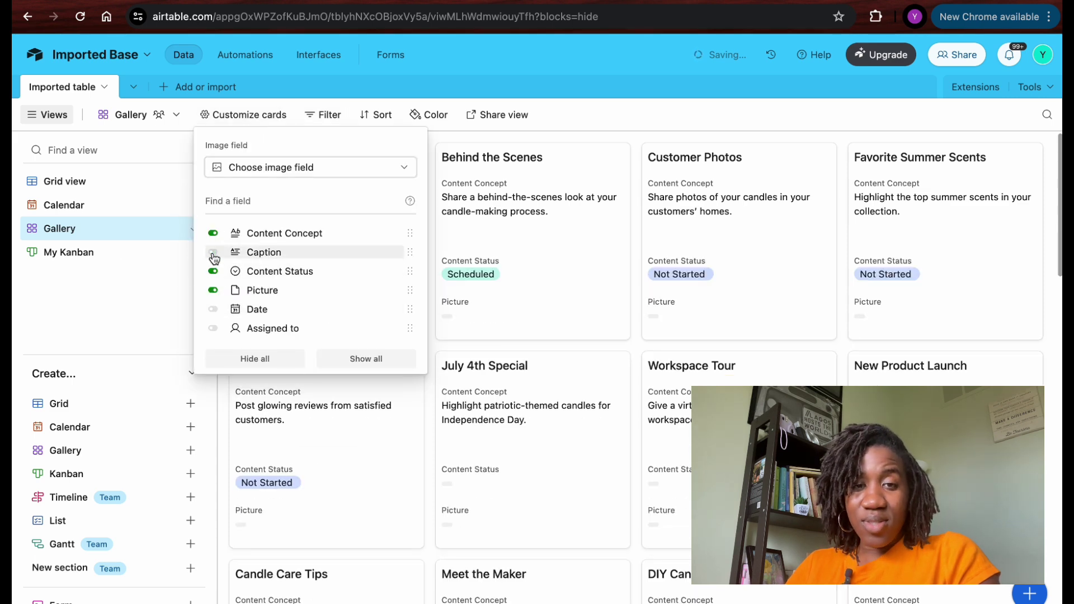
left_click(212, 290)
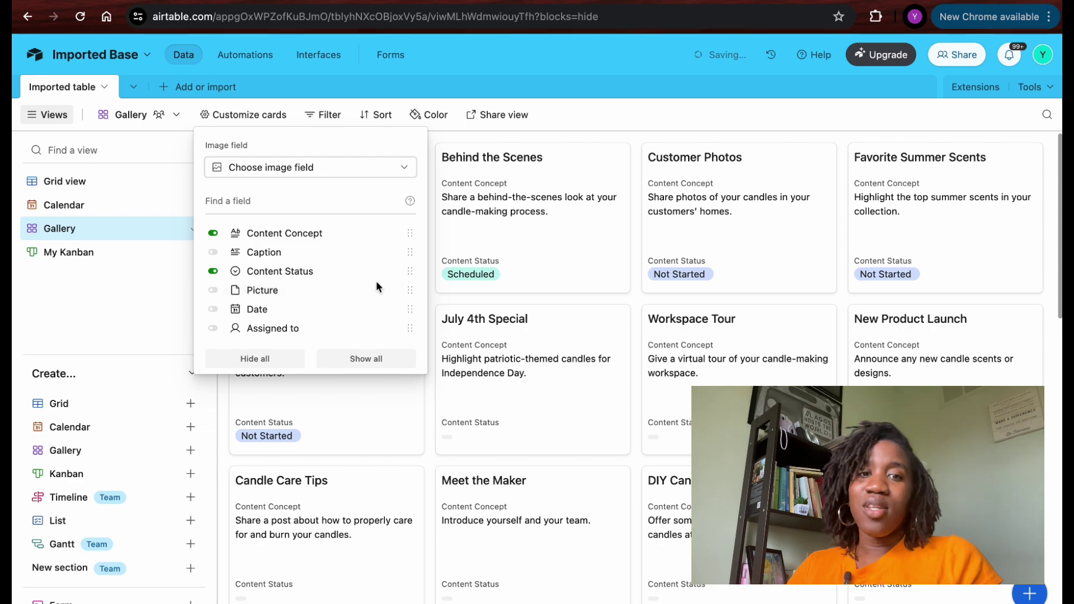